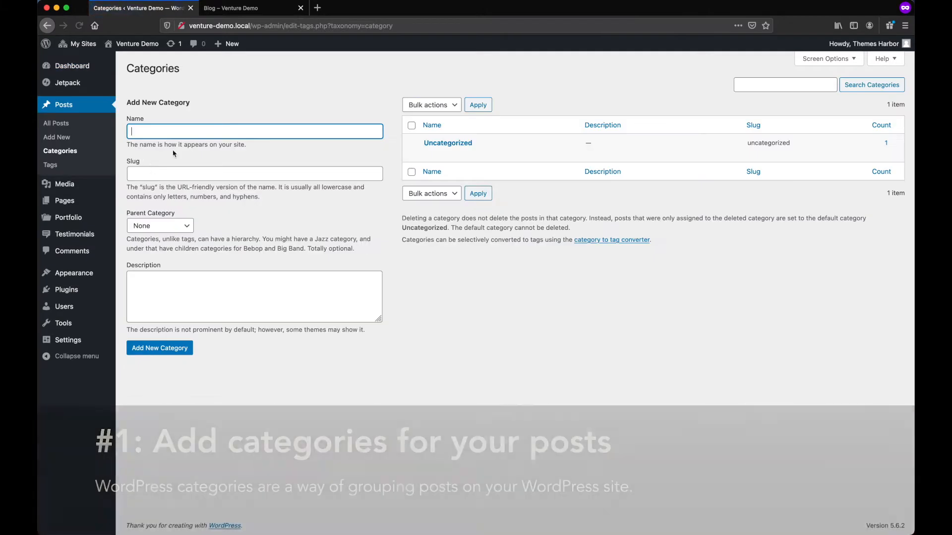
- Add a category named Workshop, using the hint text beneath the description field as its description
left_click(183, 153)
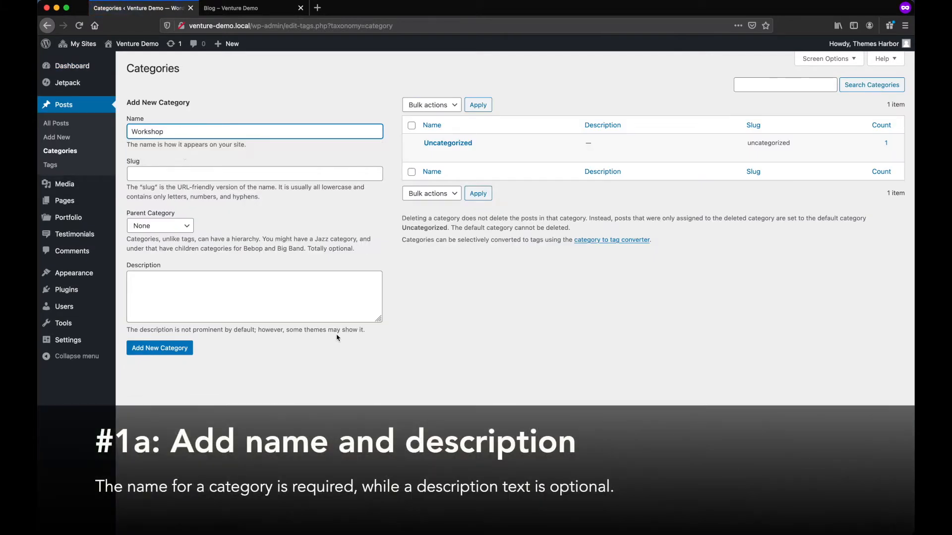
left_click_drag(368, 336, 128, 330)
right_click(140, 328)
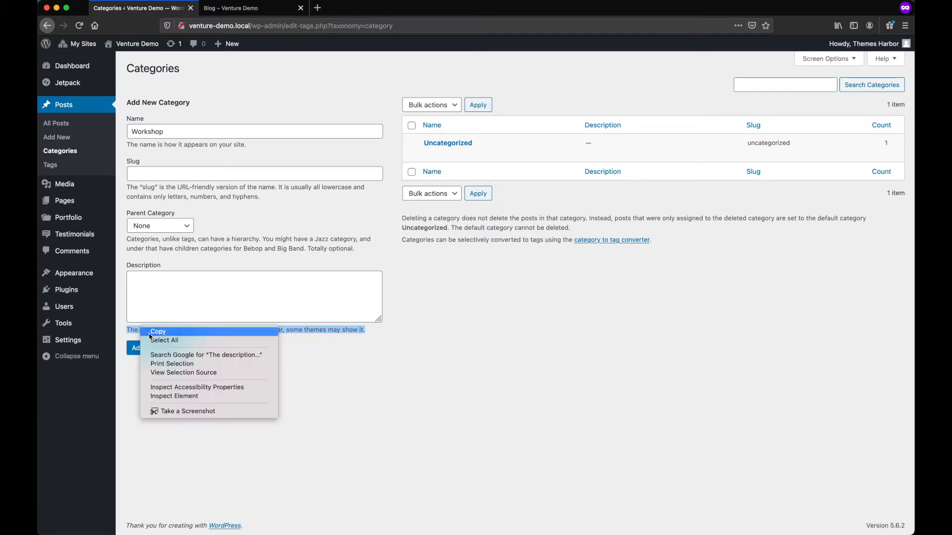
left_click(151, 334)
left_click(170, 293)
right_click(171, 294)
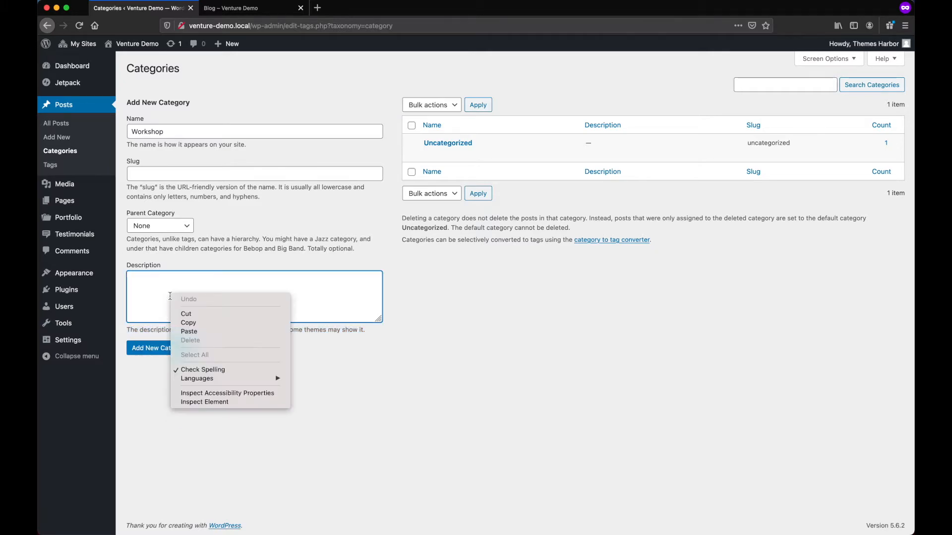
left_click(193, 332)
left_click(171, 347)
- Add another post category named Travel without a description
left_click(163, 130)
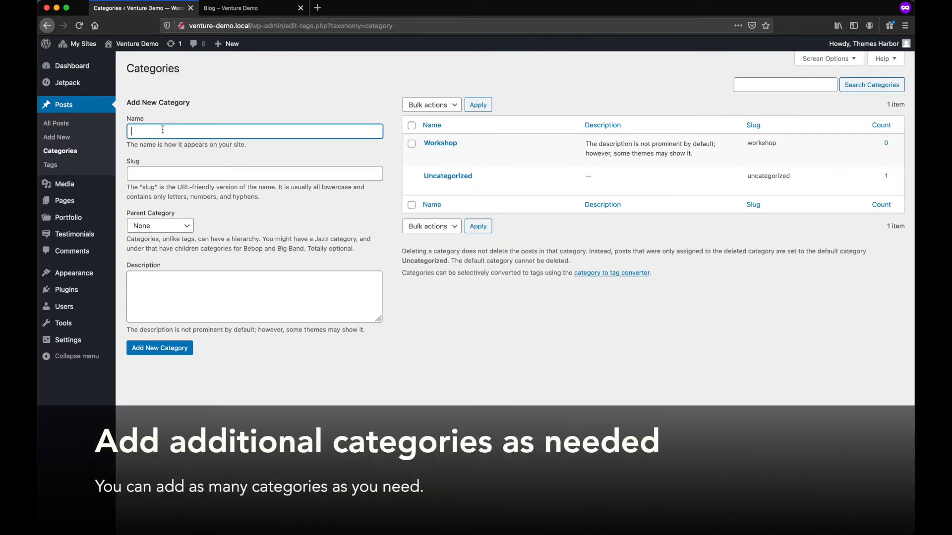
type("Travel")
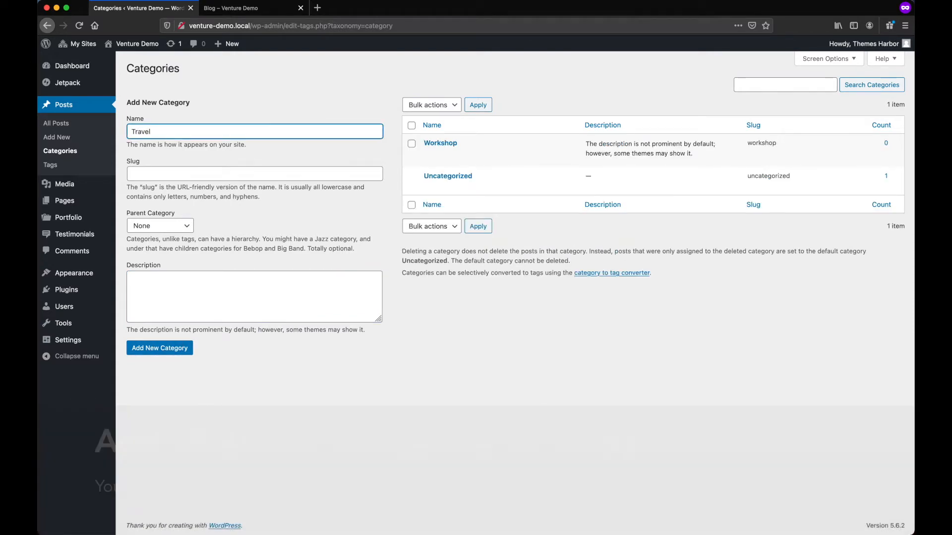
left_click(166, 355)
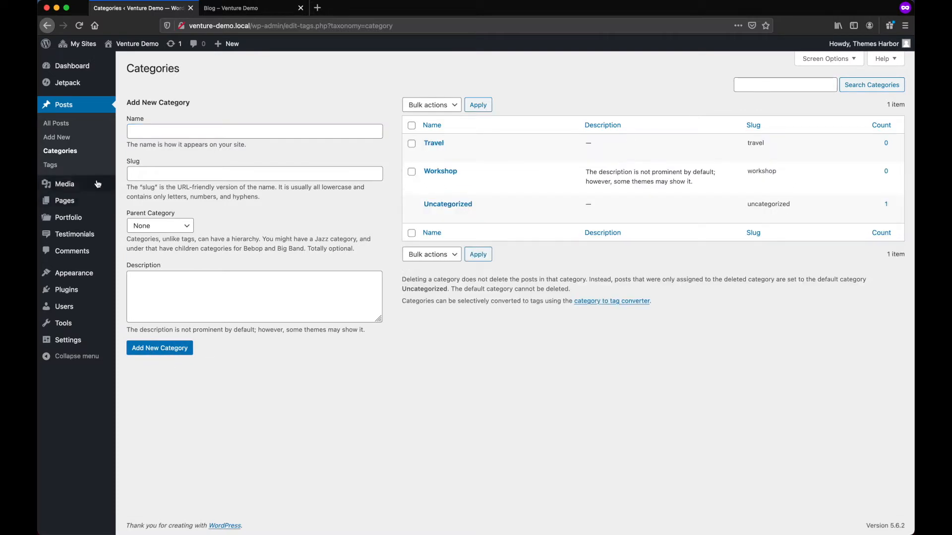
- Start a new post and copy the title "Moving to a New Office" into it from the Website Content document
left_click(68, 138)
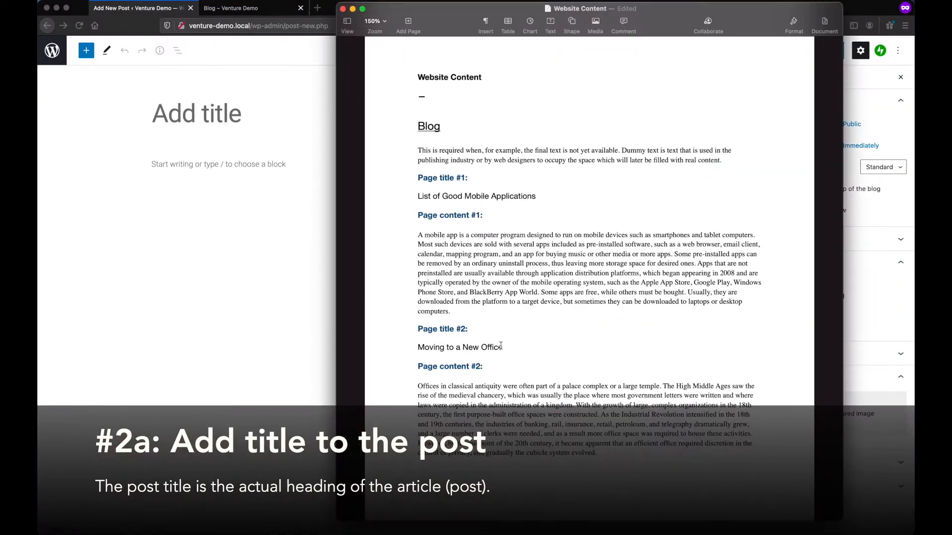
left_click_drag(502, 347, 419, 348)
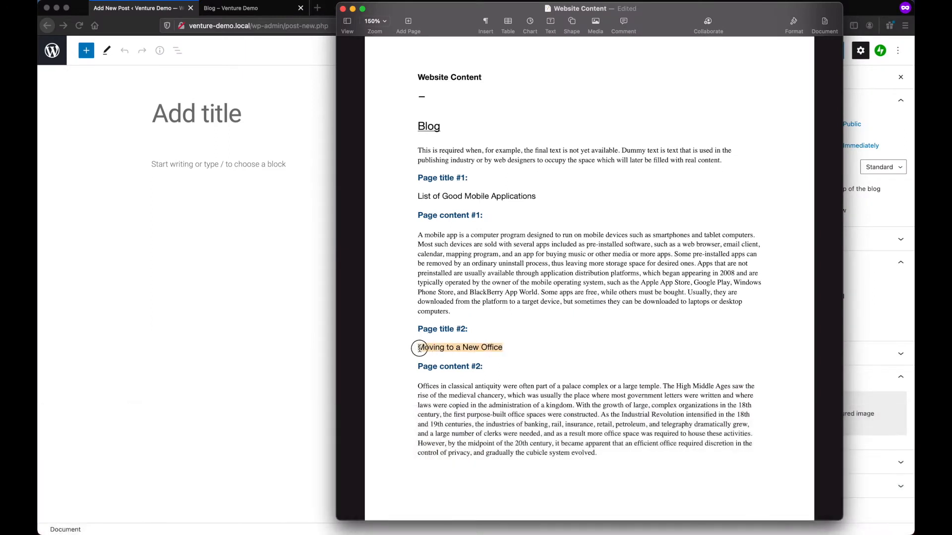
right_click(445, 349)
left_click(459, 380)
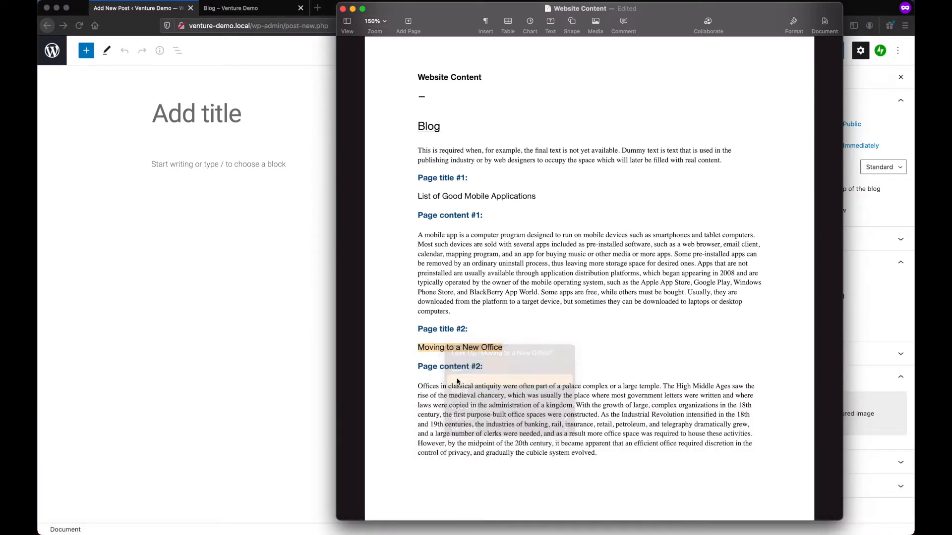
left_click(277, 332)
right_click(188, 119)
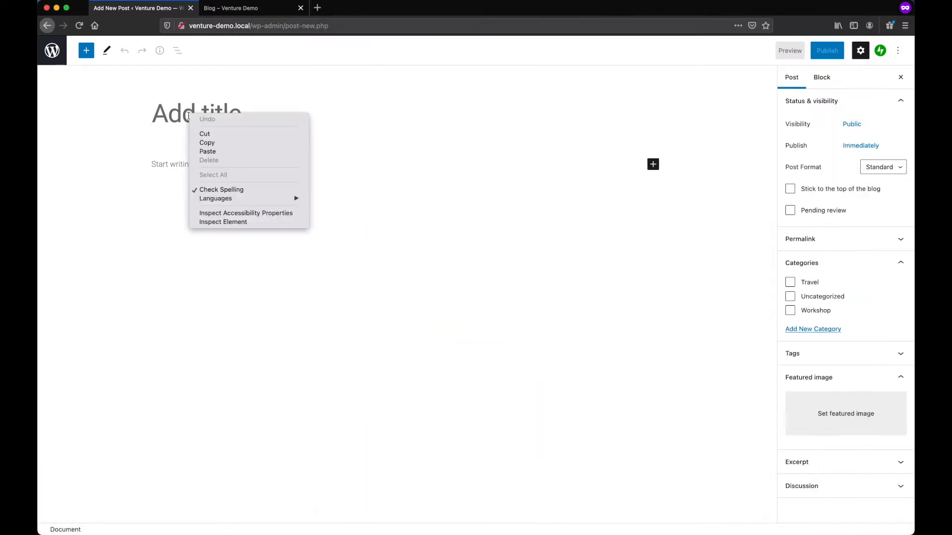
left_click(209, 152)
- Copy the "Page content #2" paragraph from the Website Content document into the post body
left_click(202, 165)
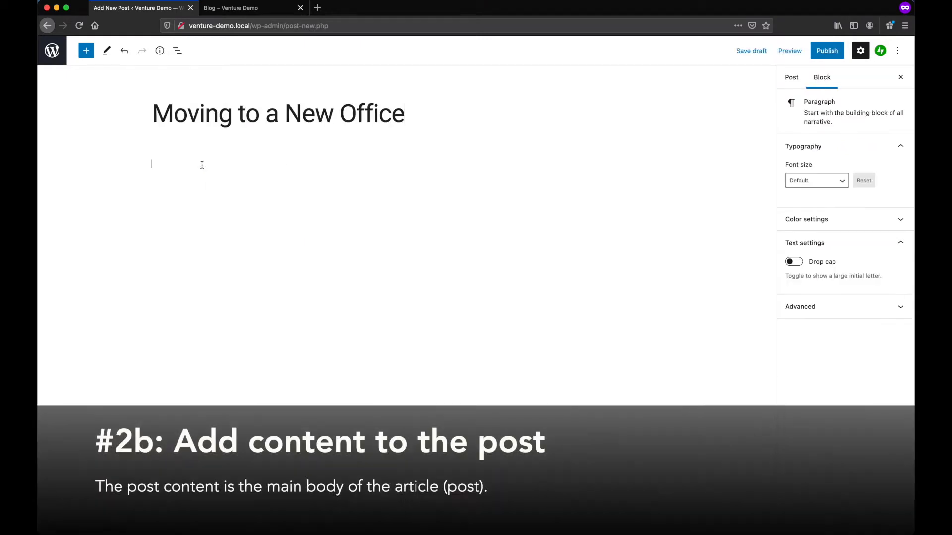
key("ctrl+Up")
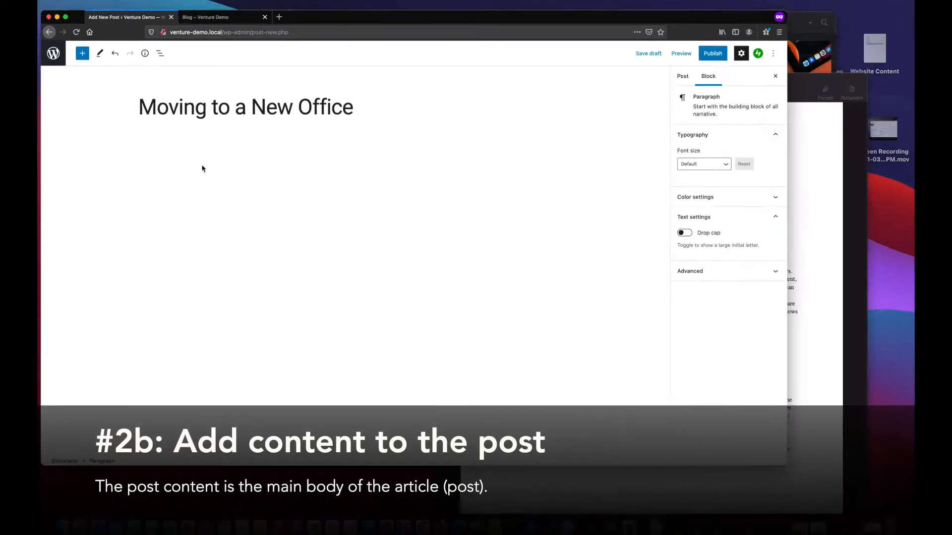
left_click(684, 322)
left_click_drag(600, 454, 414, 385)
right_click(445, 395)
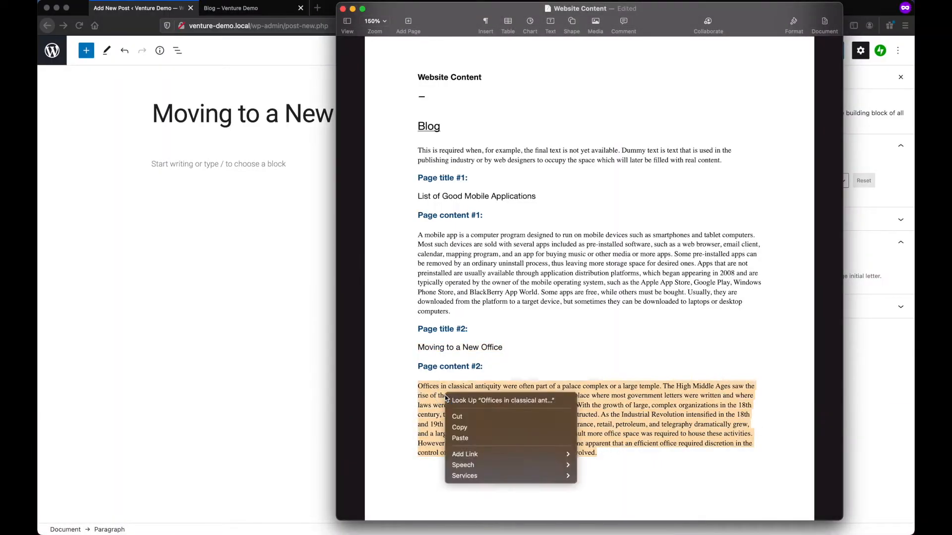
left_click(470, 429)
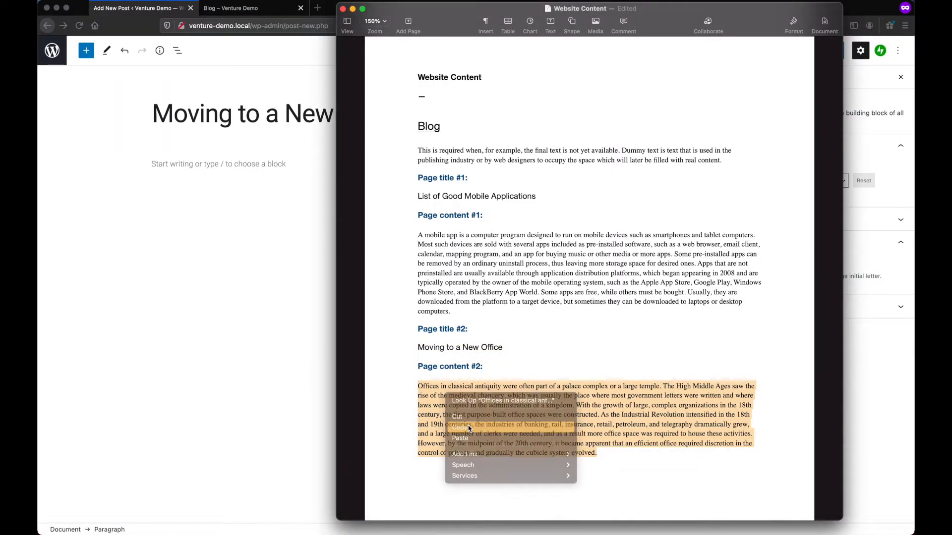
left_click(183, 189)
right_click(182, 166)
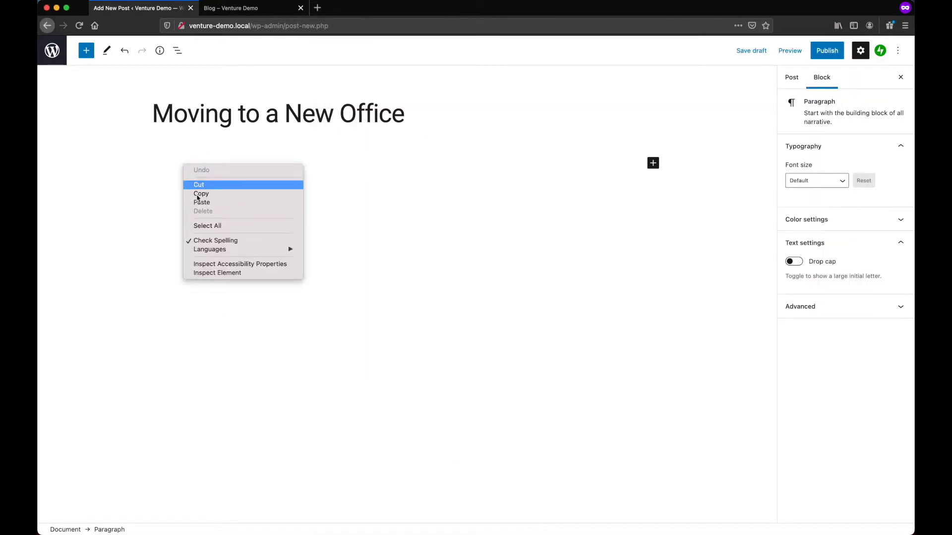
left_click(201, 203)
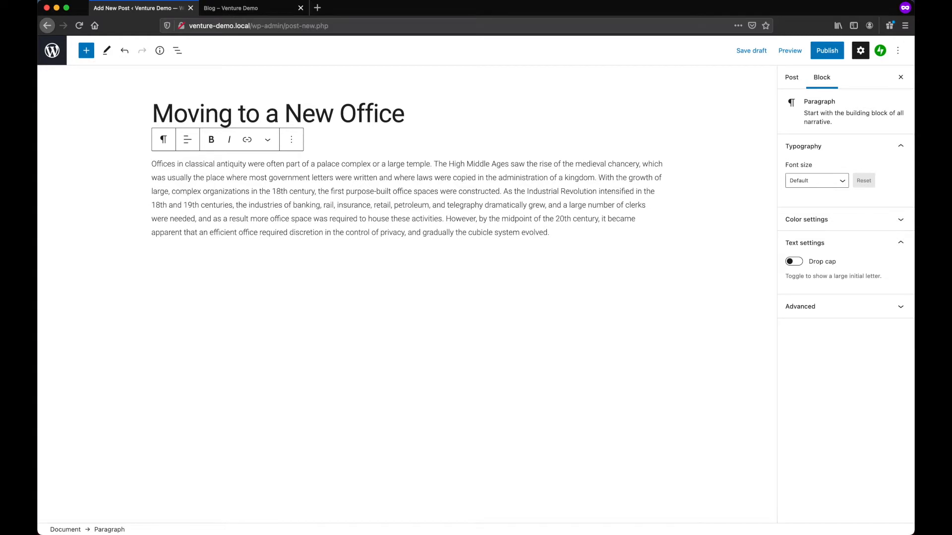
- Split the body text into three paragraphs, starting new ones at "With the growth of large" and "However, by the midpoint"
left_click(599, 177)
key("Return")
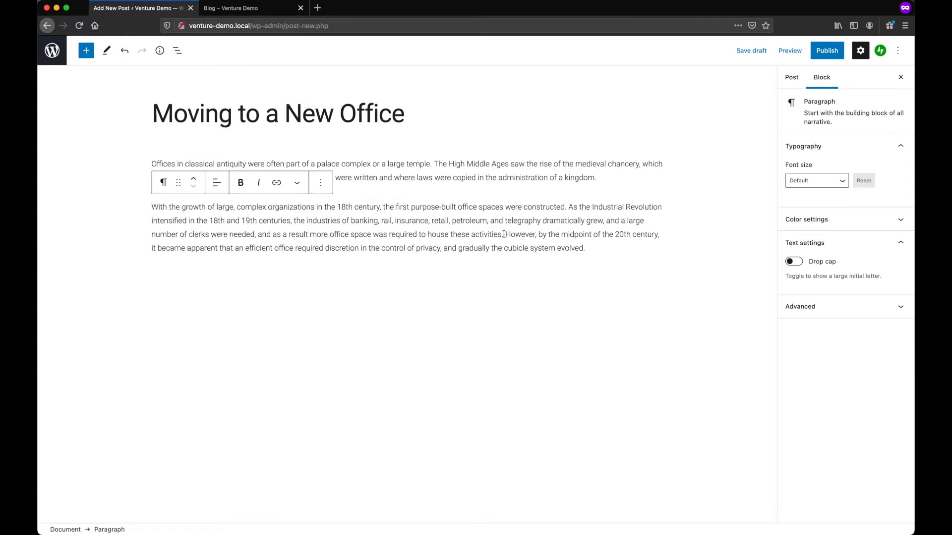
left_click(506, 234)
key("Return")
- Insert a Gallery block between the second and the last paragraph
left_click(514, 233)
key("Return")
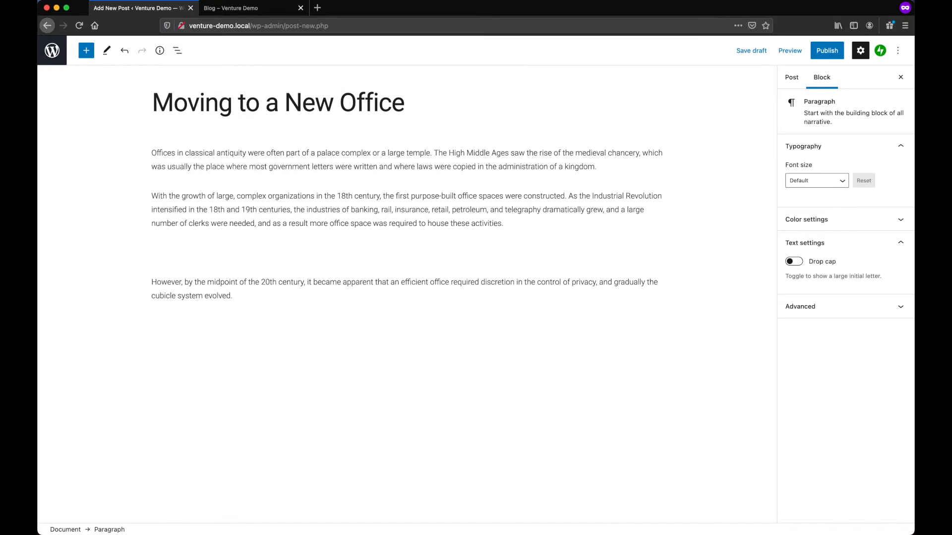
type("/ga")
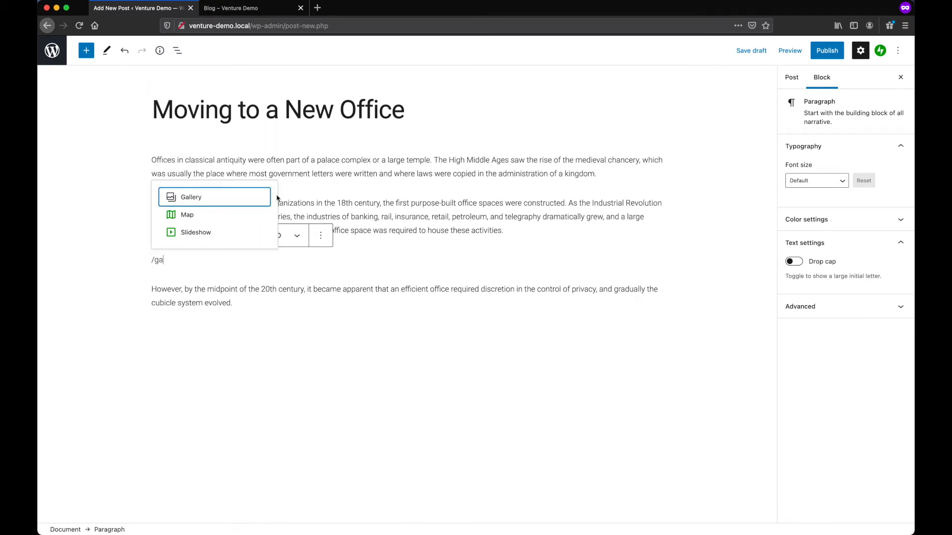
left_click(262, 199)
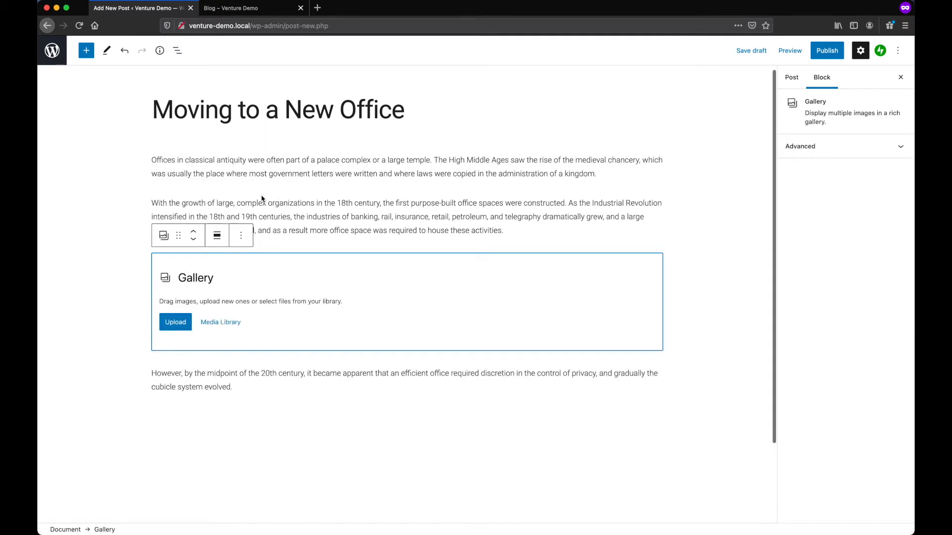
- Fill the gallery with the technical drawing, coffee bag and smartphones images from the media library
left_click(223, 323)
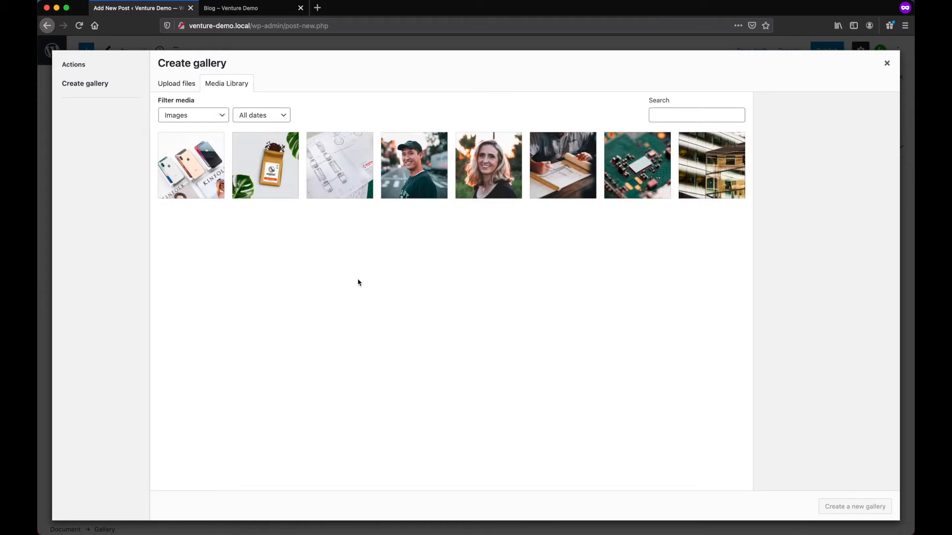
left_click(312, 183)
left_click(269, 180)
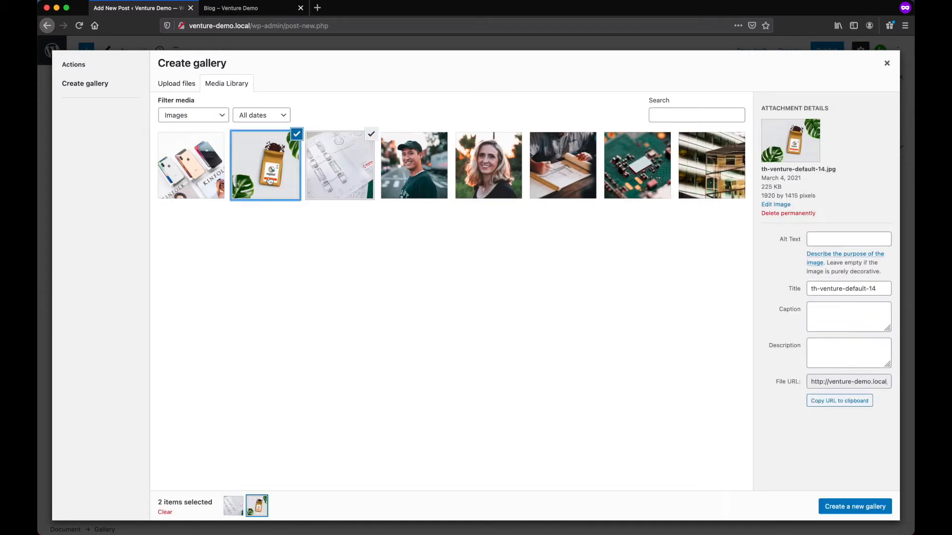
left_click(201, 177)
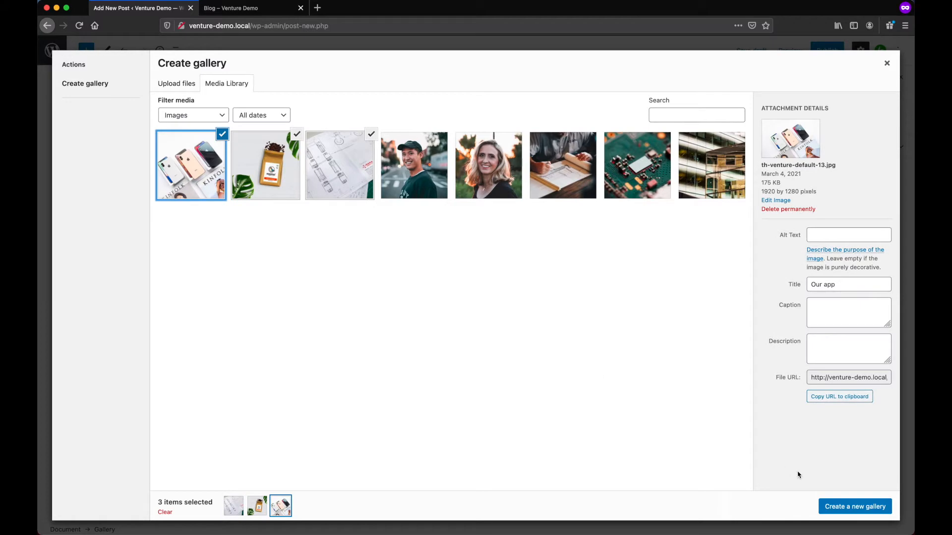
left_click(844, 505)
left_click(845, 506)
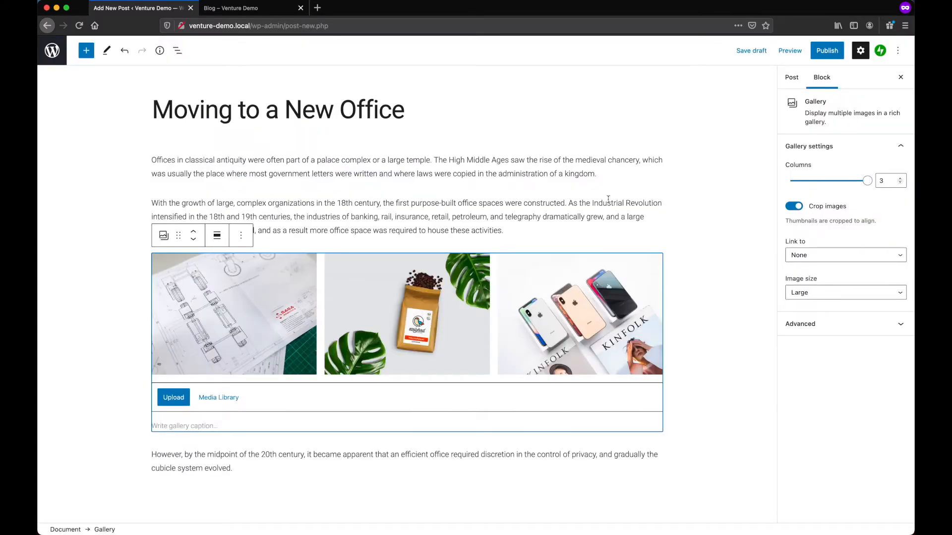
- Set the first paragraph's font size to Medium and its text color to the darker blue
left_click_drag(598, 176, 148, 162)
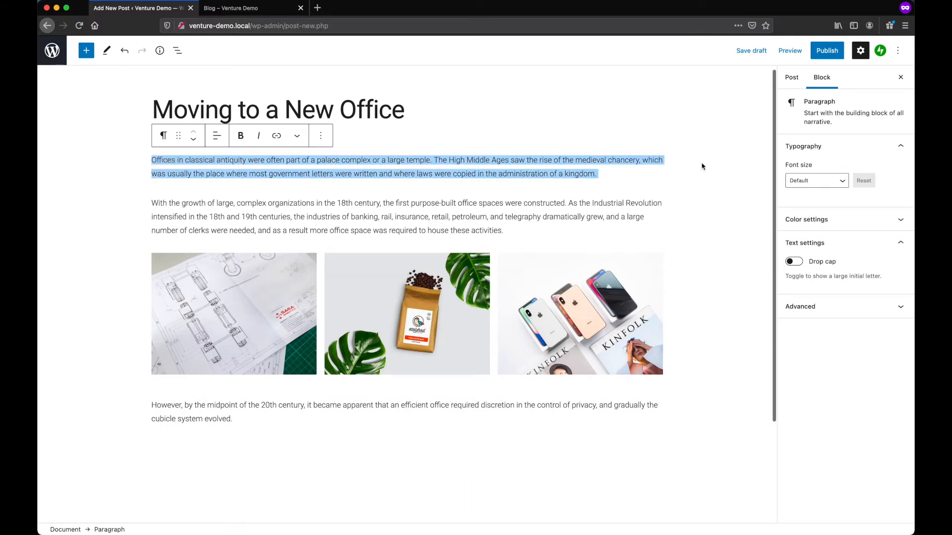
left_click(800, 179)
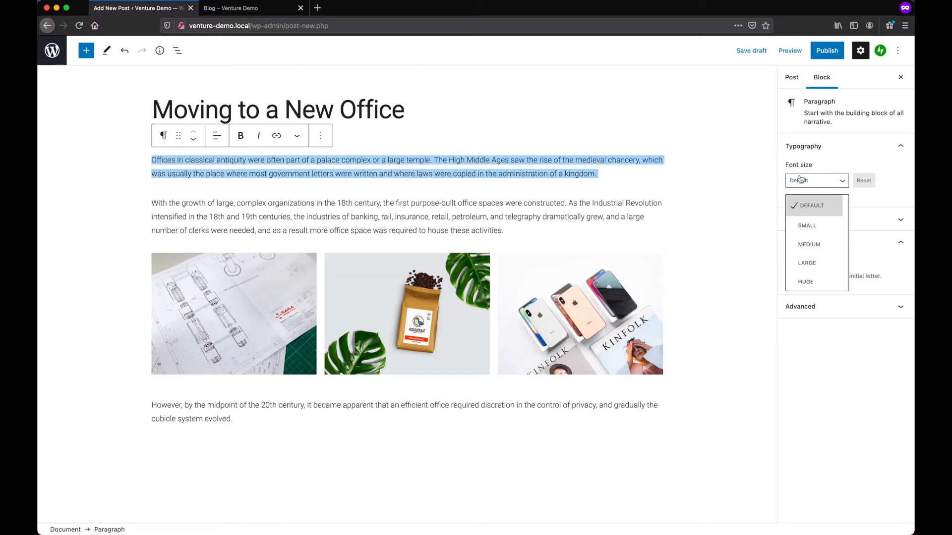
left_click(819, 244)
left_click(828, 221)
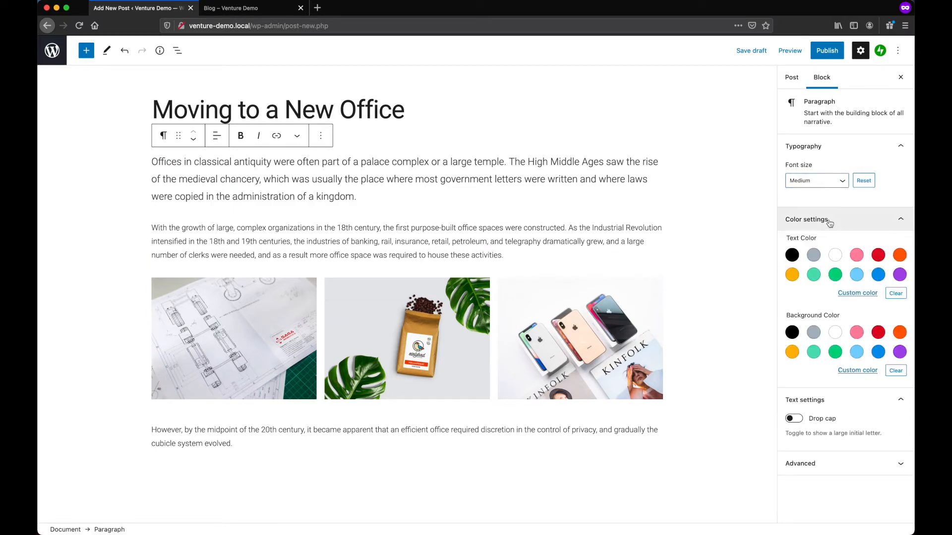
left_click(878, 273)
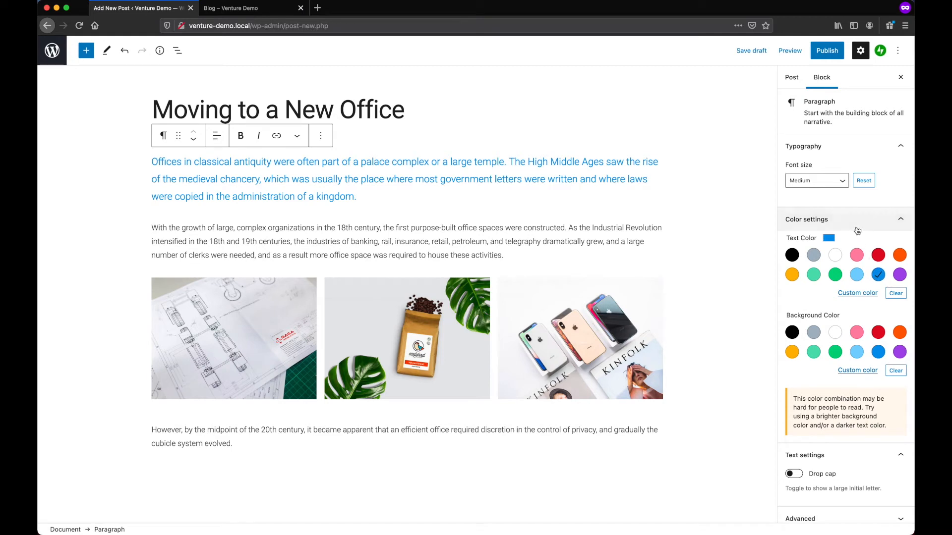
- Assign the post to the Workshop category and set the "Our office" building photo as its featured image
left_click(791, 78)
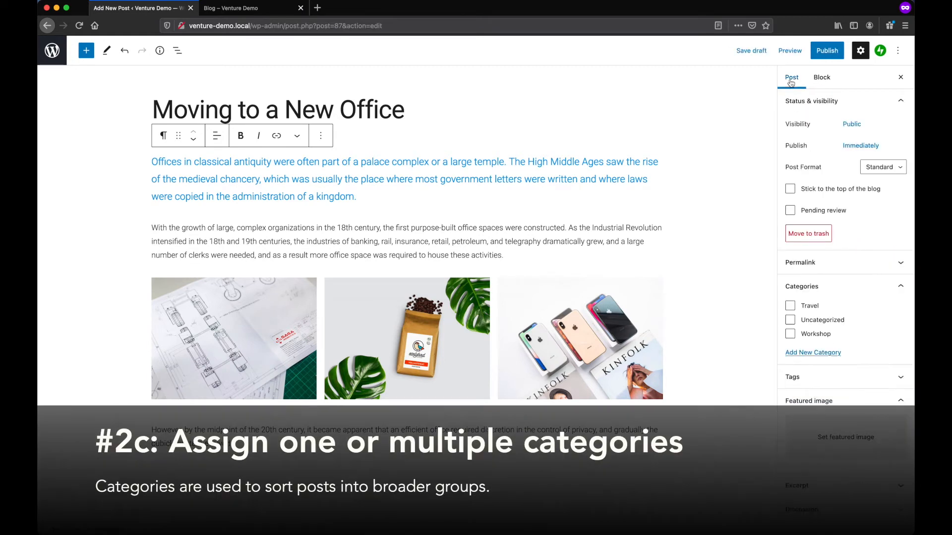
left_click(790, 335)
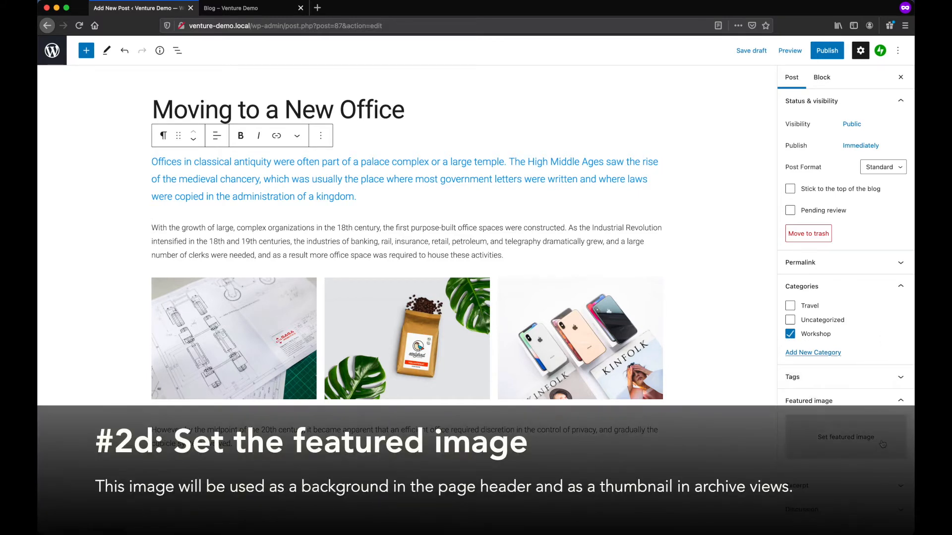
left_click(883, 447)
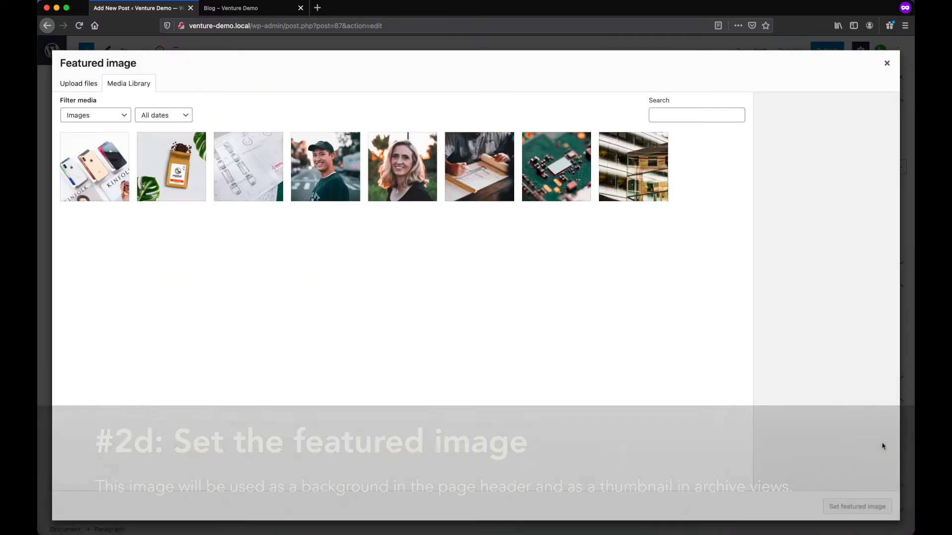
left_click(637, 192)
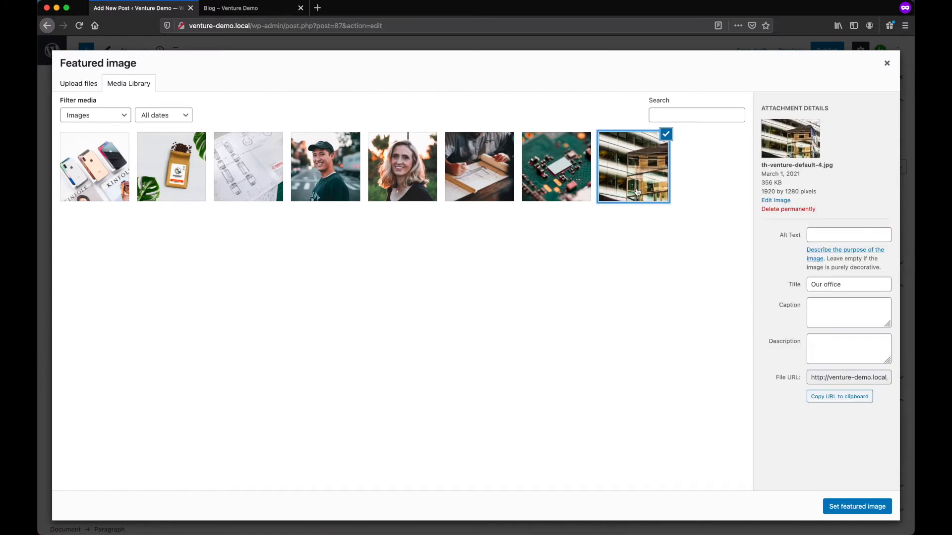
left_click(860, 502)
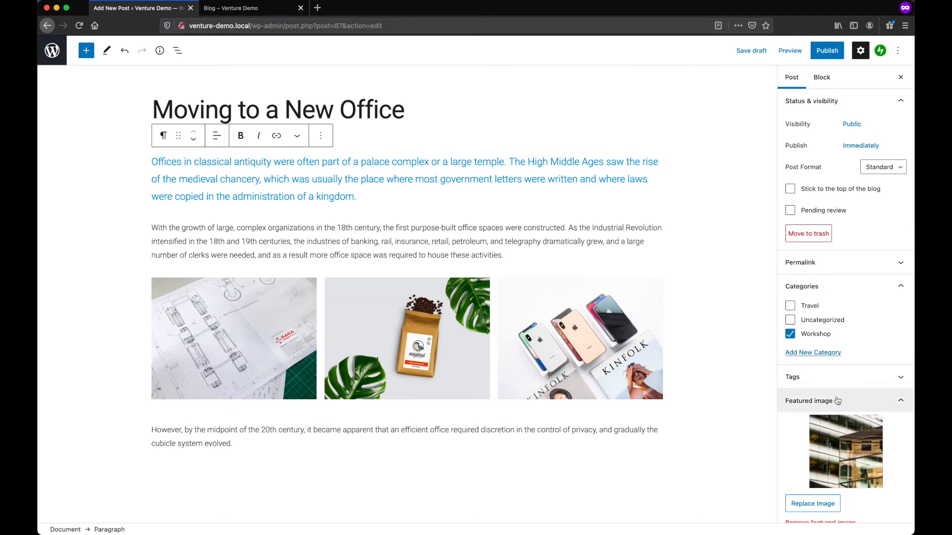
- Publish the post immediately with public visibility
left_click(821, 54)
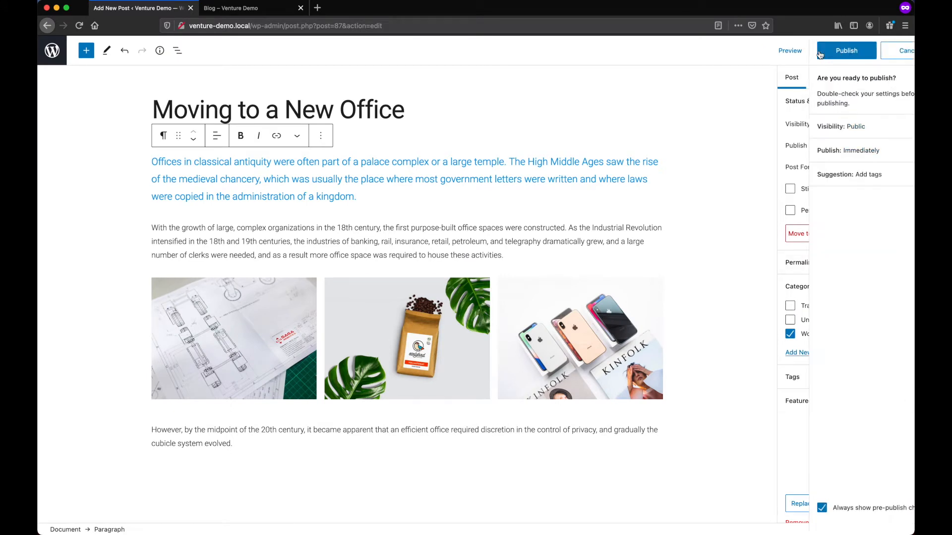
left_click(815, 52)
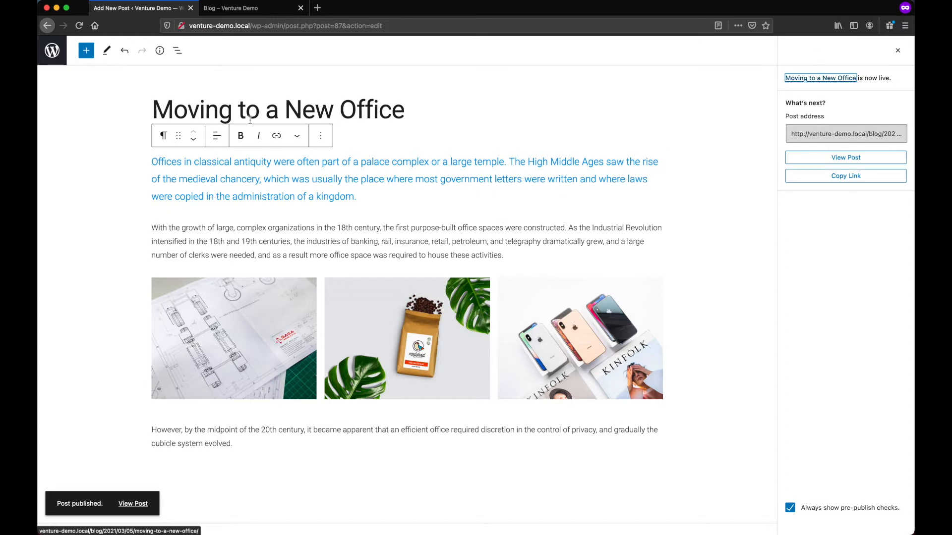
- Start a new post and title it "List of Good Mobile Applications", copied from page title #1 in the Website Content document
left_click(56, 51)
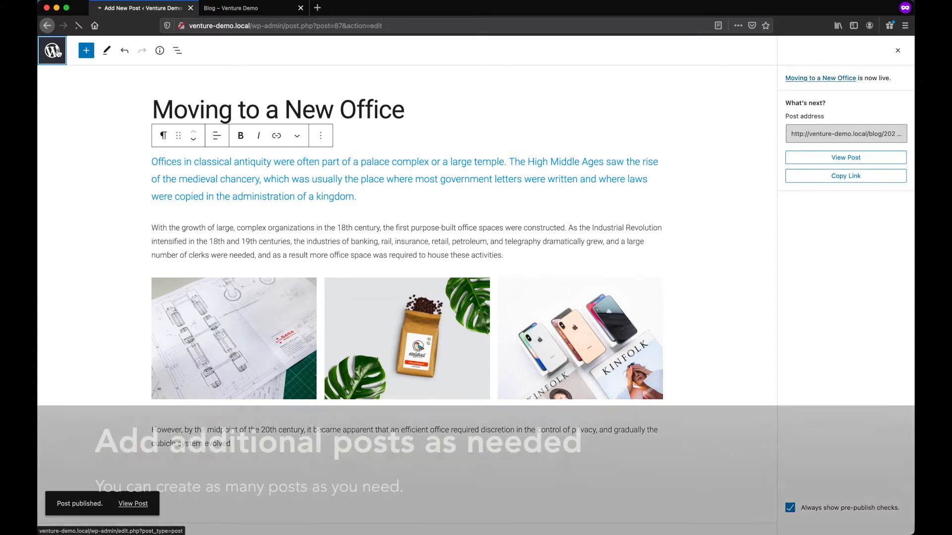
left_click(146, 69)
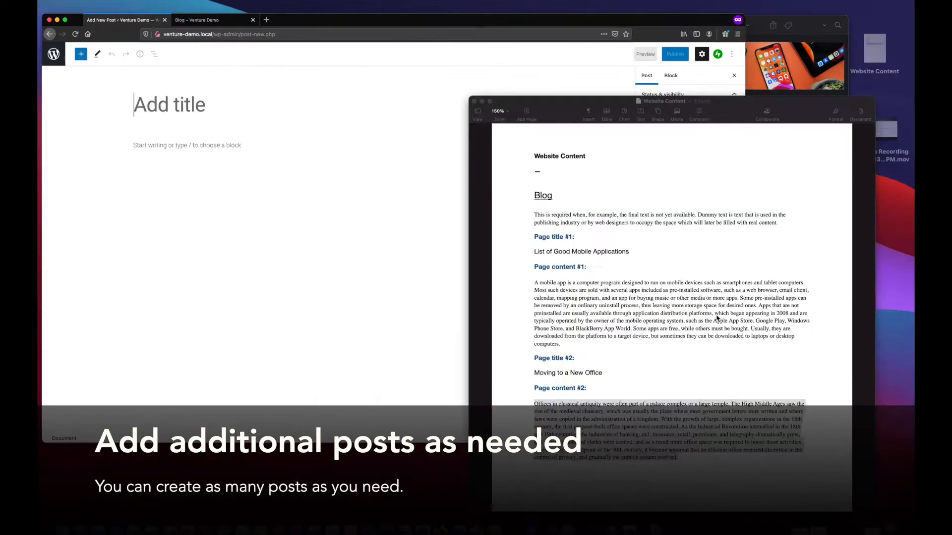
left_click_drag(416, 197, 544, 197)
key("ctrl+c")
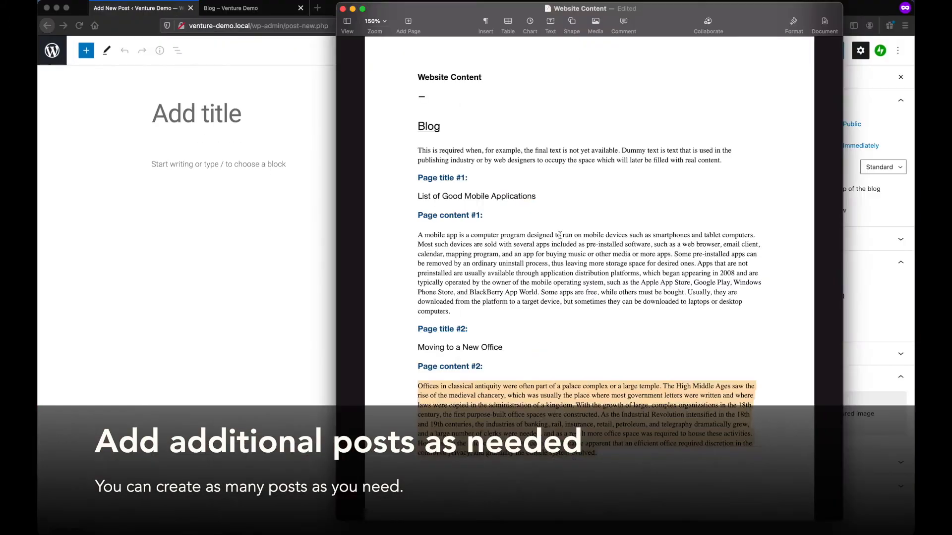
right_click(436, 191)
right_click(207, 119)
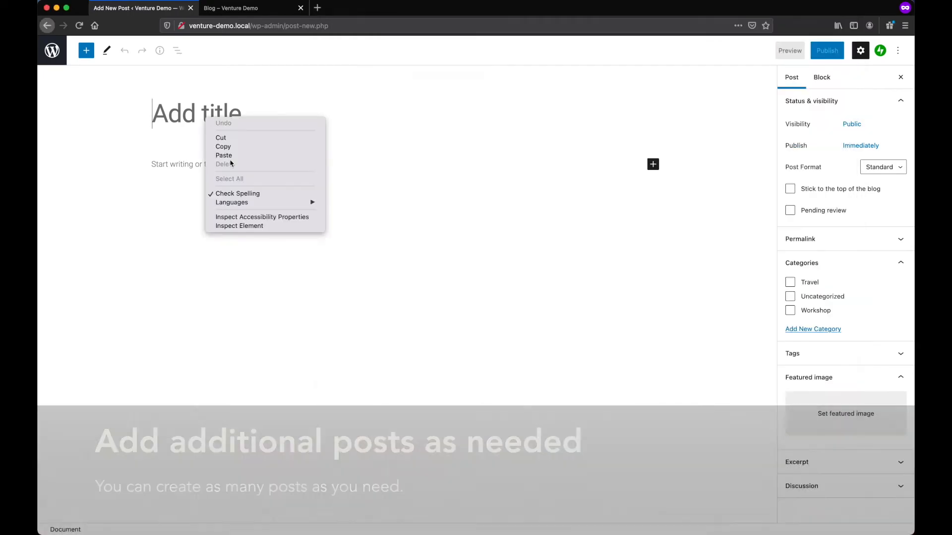
left_click(226, 156)
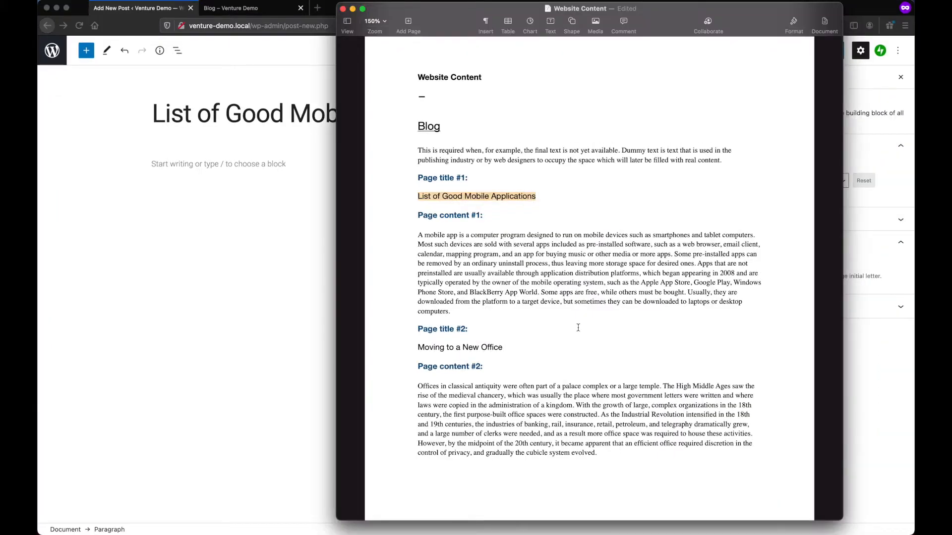
- Fill the post body with the page content #1 text from the document and split it into three paragraphs
triple_click(442, 244)
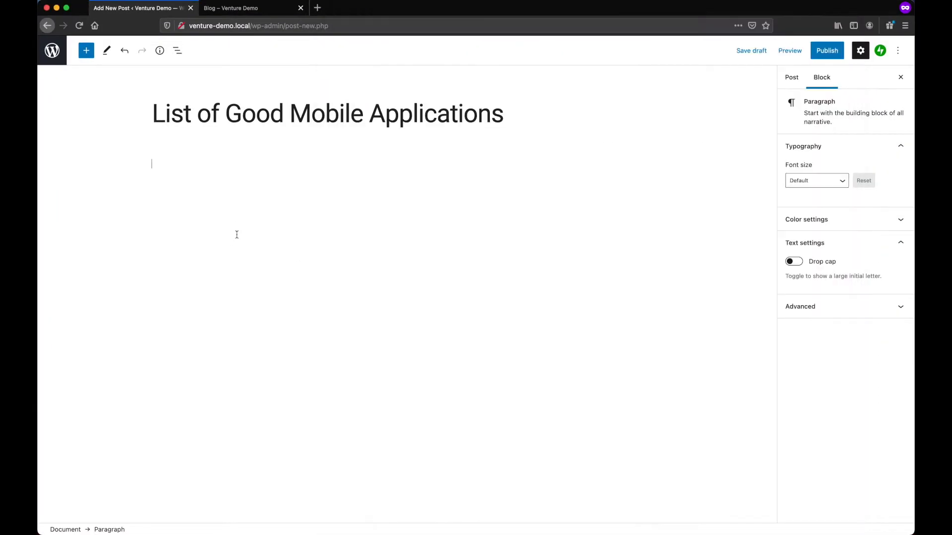
right_click(195, 164)
left_click(308, 206)
left_click(565, 248)
key("Return")
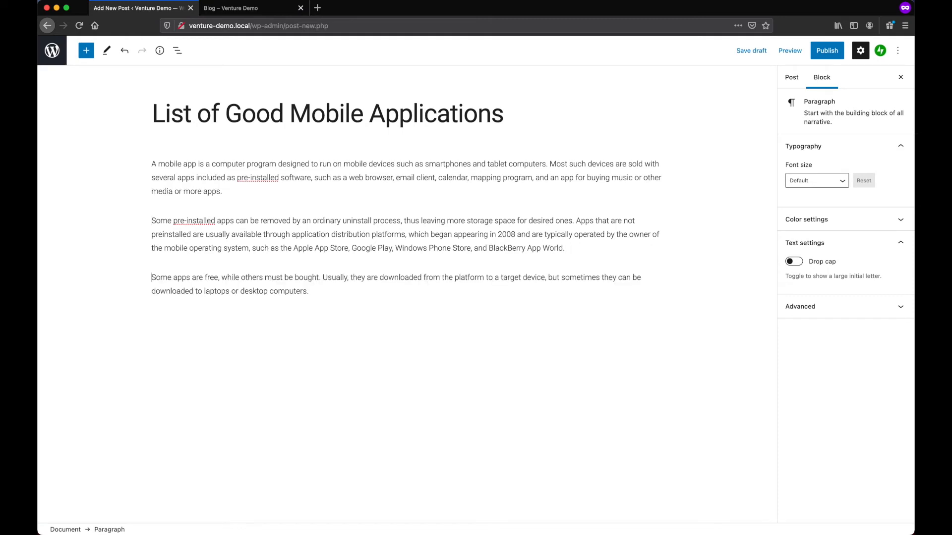
- Assign the post to the Travel and Workshop categories and upload the orange-background smartphone photo from Website Images as its featured image
left_click(792, 77)
left_click(790, 282)
left_click(843, 422)
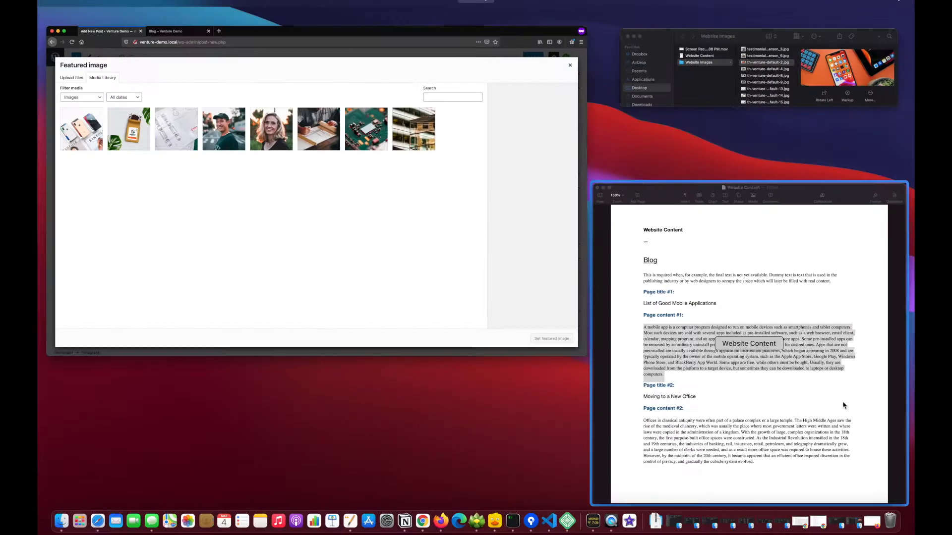
left_click_drag(587, 55, 814, 484)
left_click(843, 506)
- Publish the mobile applications post immediately with public visibility and return to the posts list
left_click(821, 51)
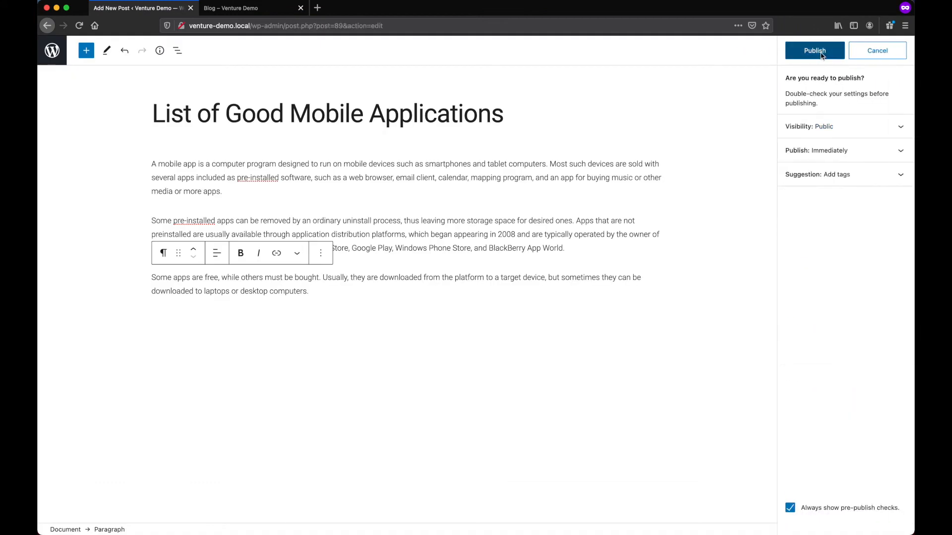
left_click(820, 52)
left_click(52, 50)
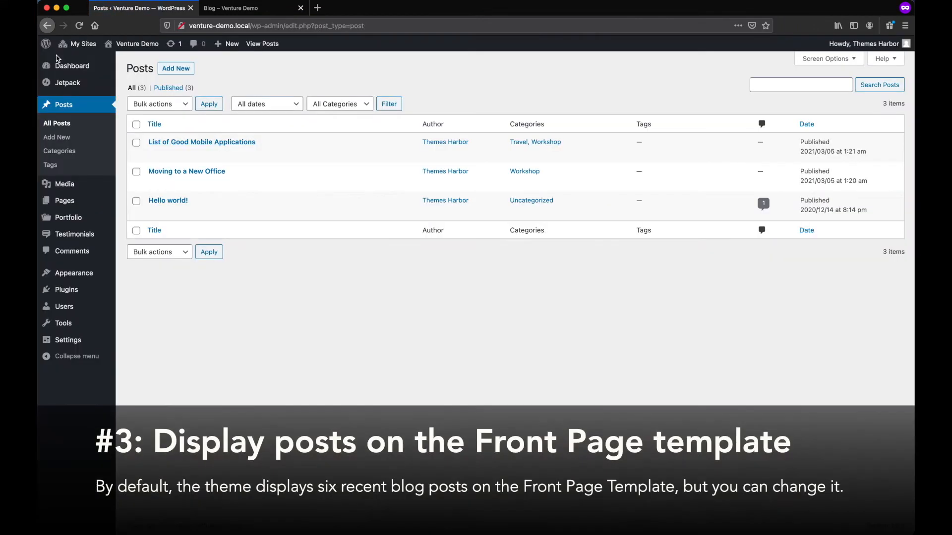
- Enable Display Recent Blog Posts in the theme's Front Page Template blog options and publish the change
mouse_move(90, 271)
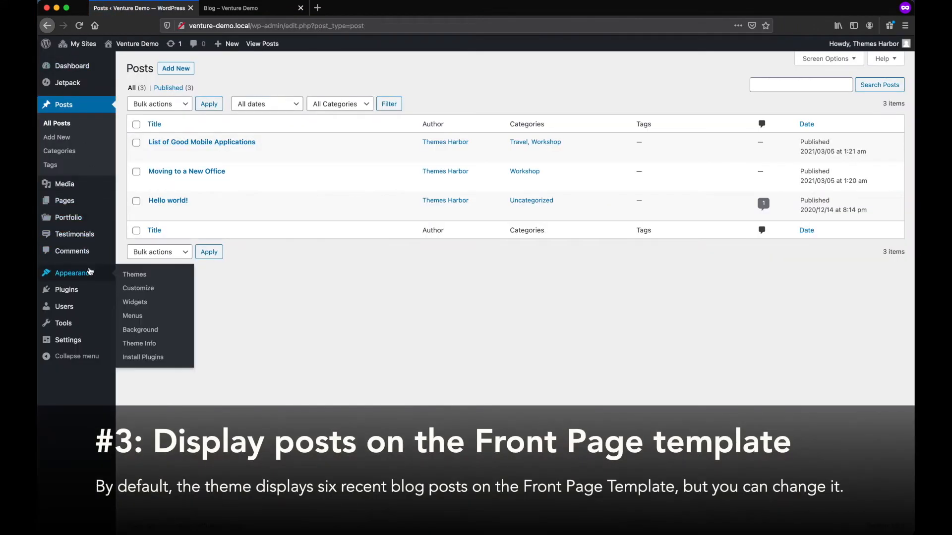
left_click(149, 290)
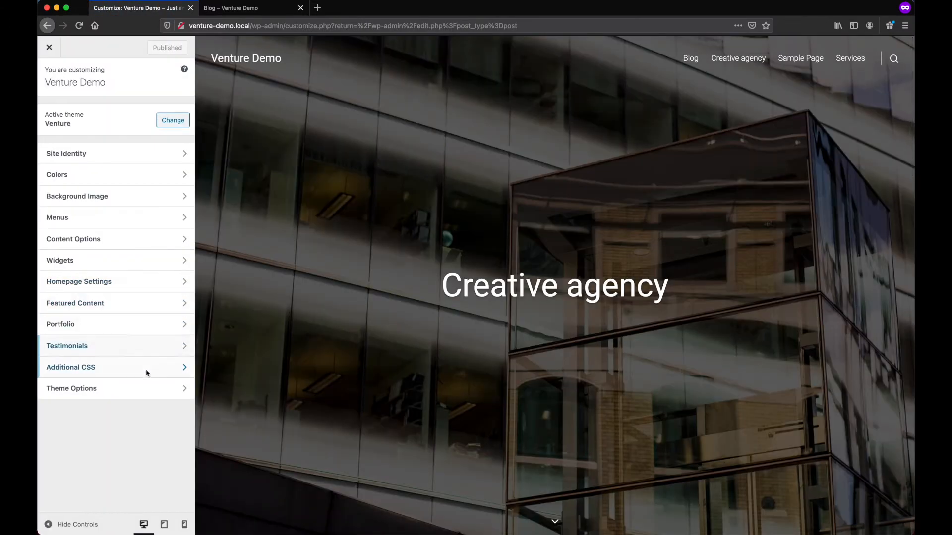
left_click(147, 390)
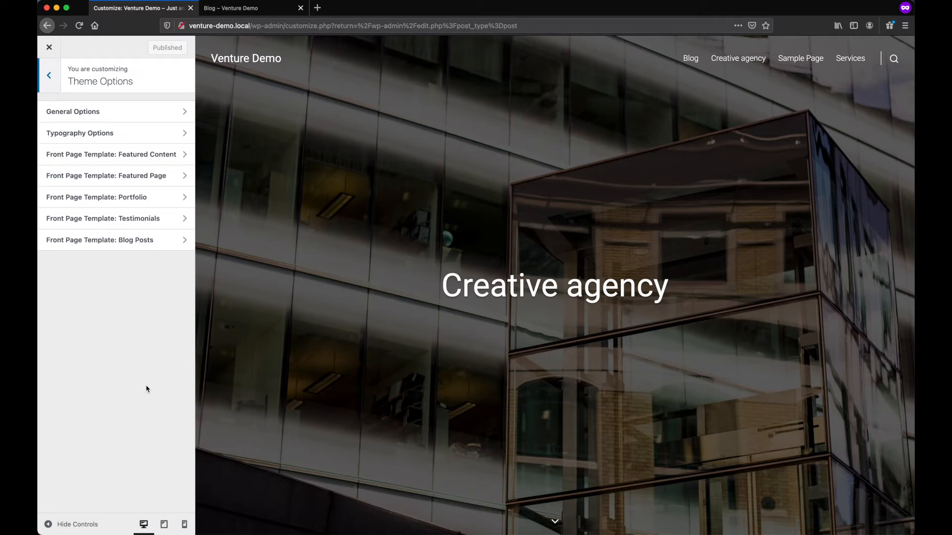
left_click(155, 242)
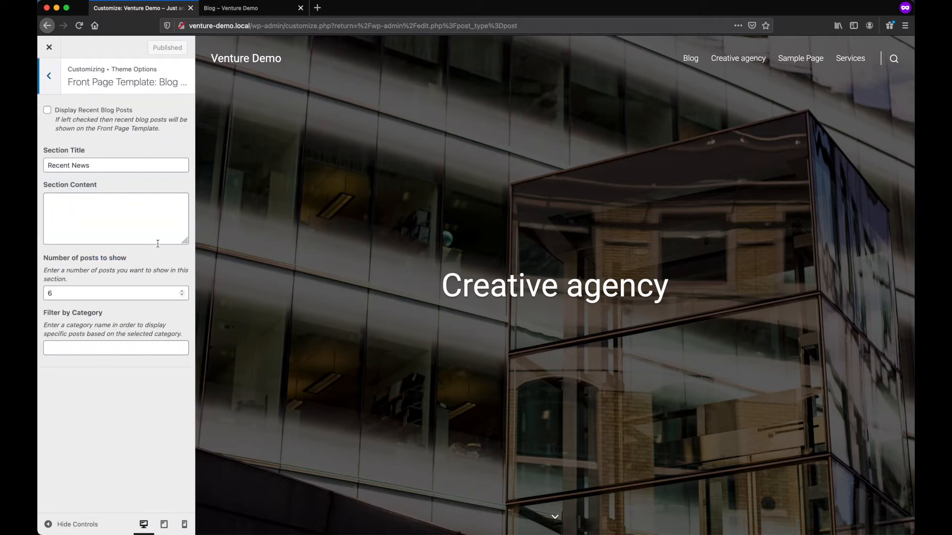
left_click(124, 111)
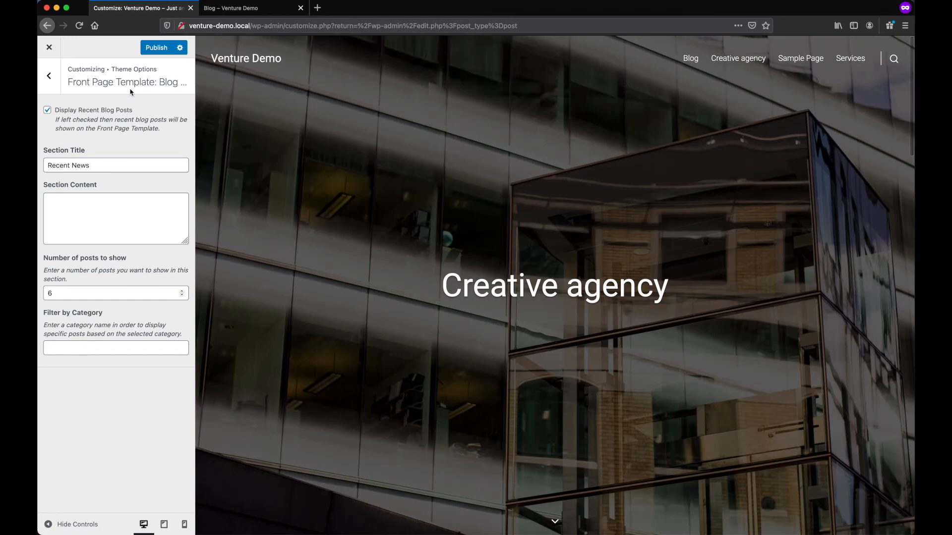
left_click(154, 48)
- View the site's front page in the other browser tab and examine its recent posts section
left_click(212, 8)
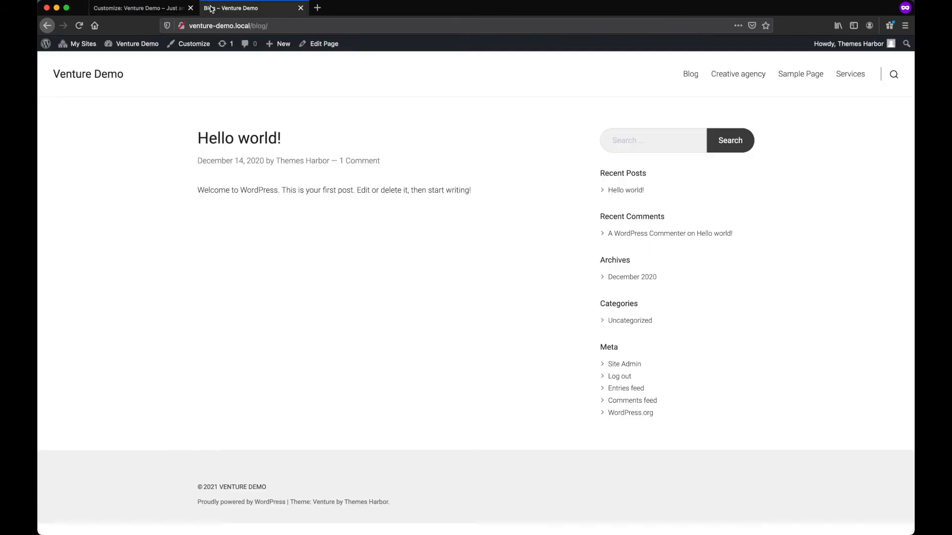
left_click(118, 75)
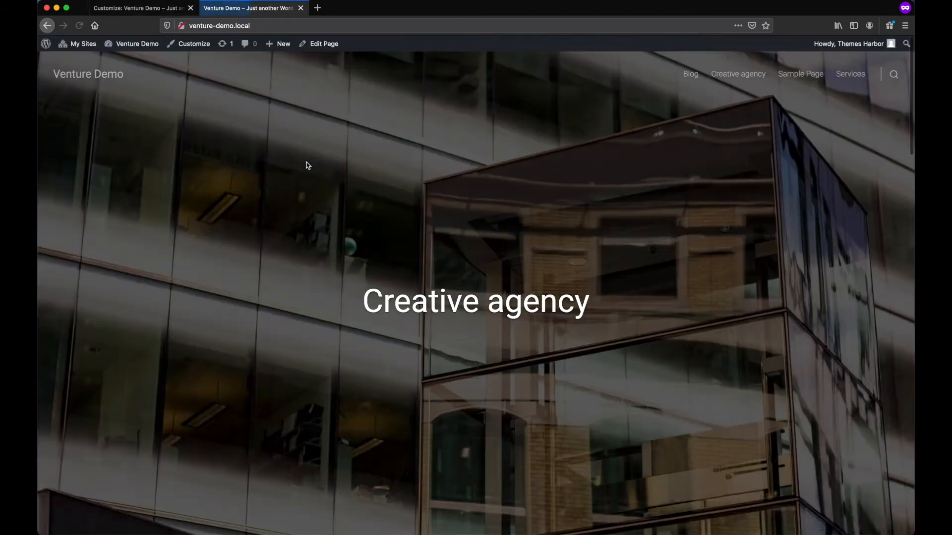
scroll(403, 256, "down", 20)
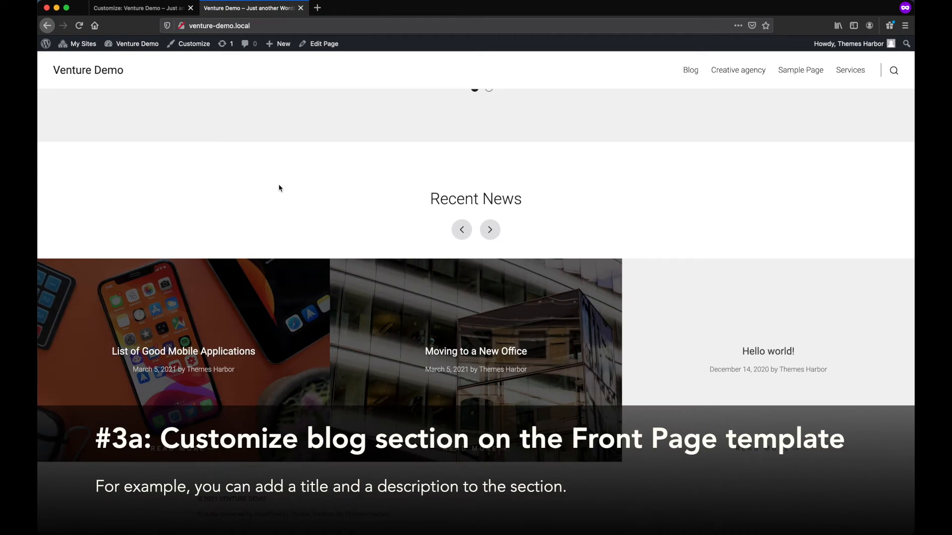
- Change the front page blog section's title to "Recent Blog Posts" in the customizer
left_click(162, 10)
left_click_drag(94, 164, 76, 164)
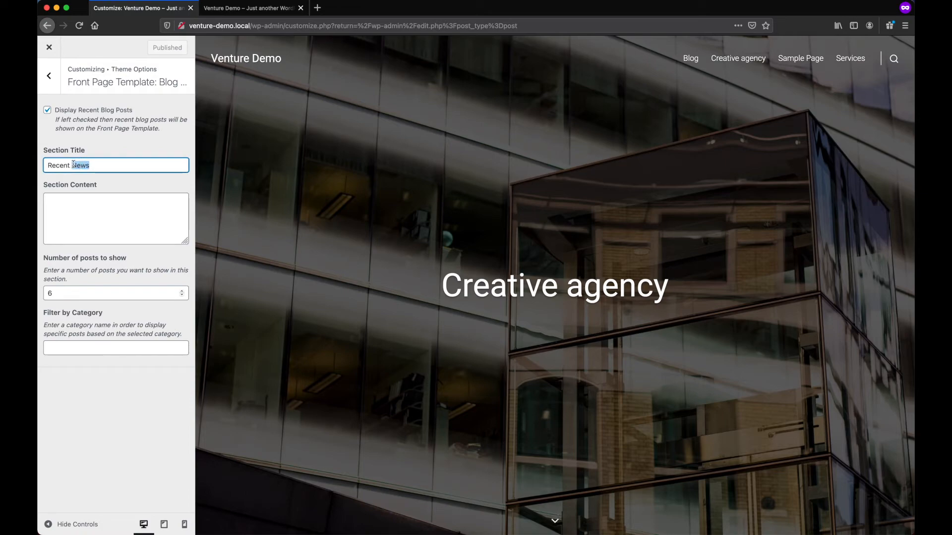
type("Blog P")
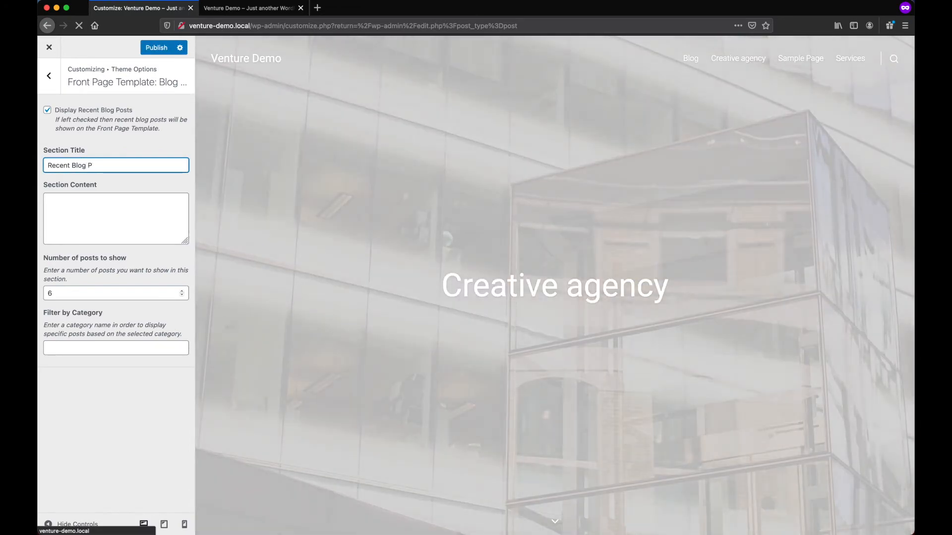
type("osts")
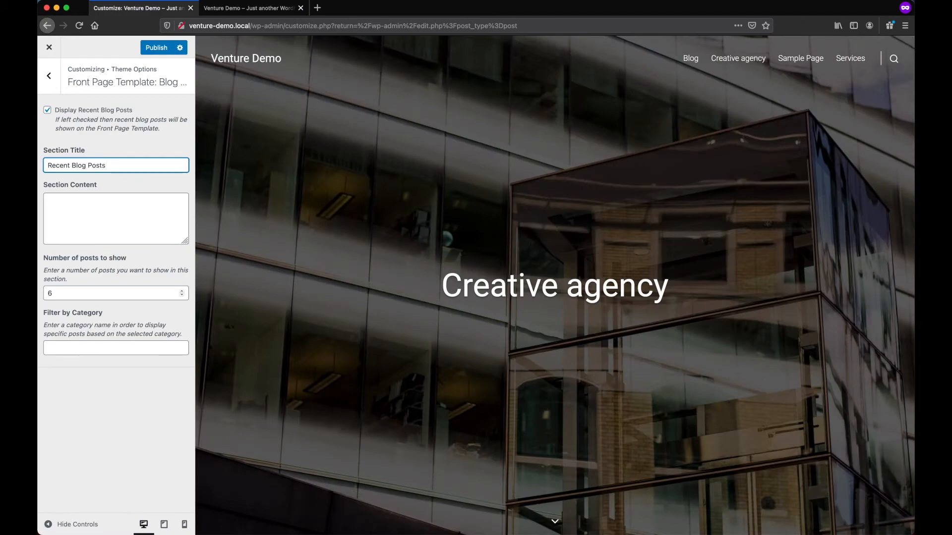
- Fill the blog section's content with the introductory paragraph under the Blog heading in the Website Content document
key("ctrl+Up")
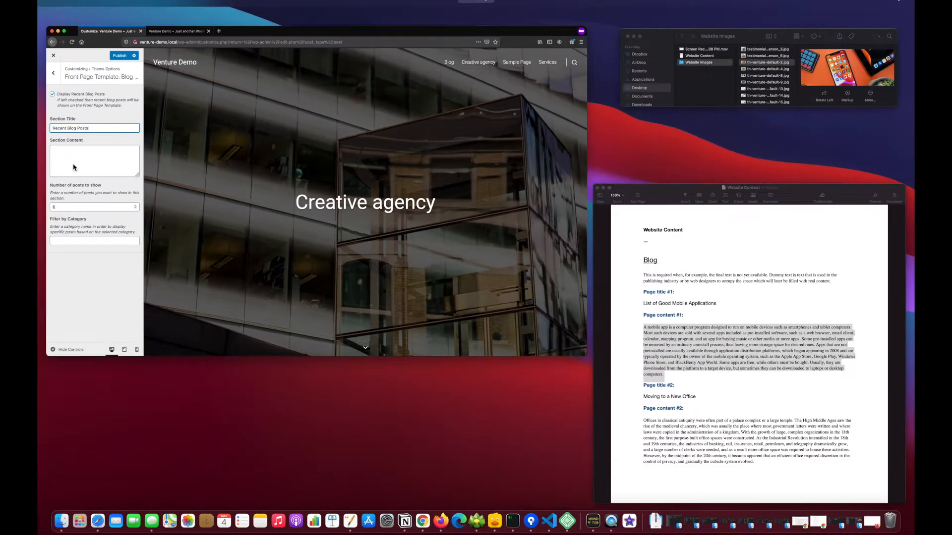
left_click(757, 375)
left_click(710, 160)
left_click_drag(721, 159, 415, 152)
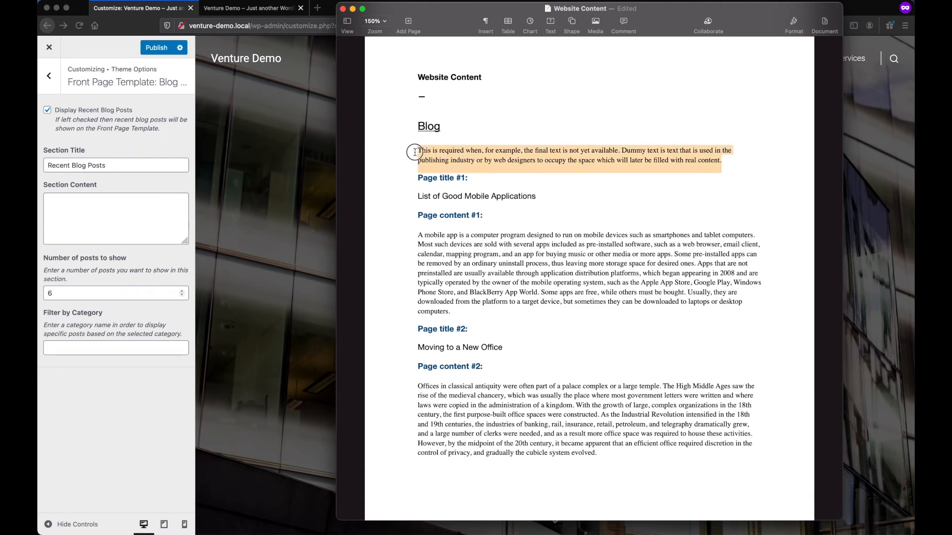
right_click(468, 149)
left_click(488, 182)
left_click(82, 219)
left_click(82, 219)
right_click(82, 218)
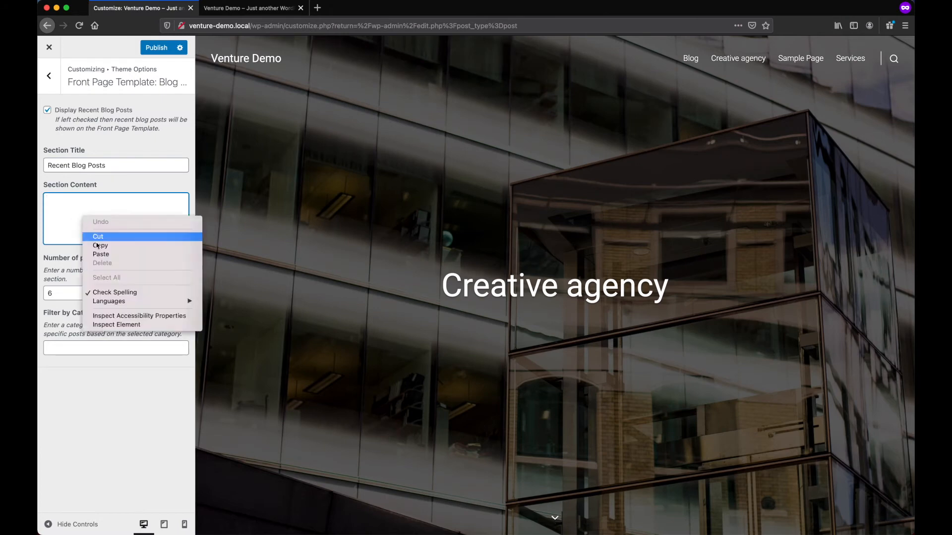
left_click(102, 254)
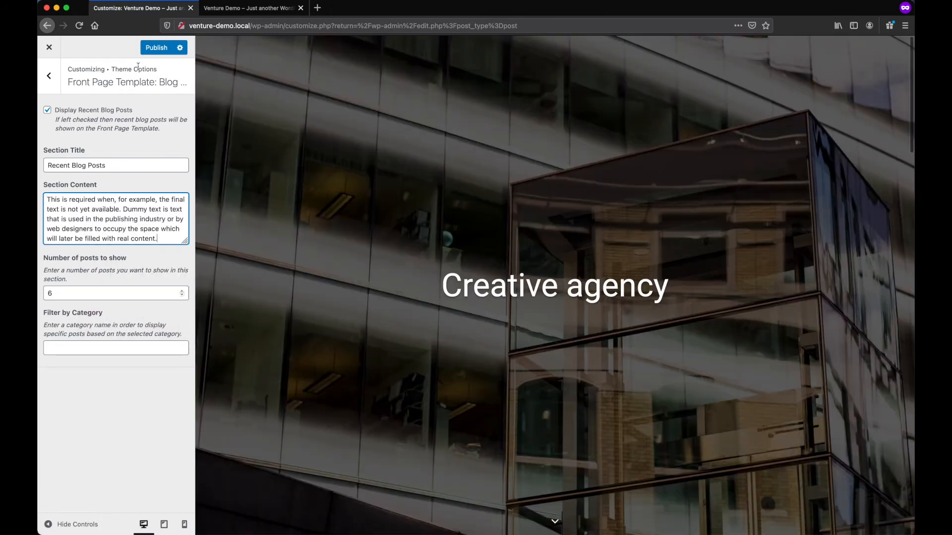
- Publish the blog section's new title and description and reload the front page to check them
left_click(148, 48)
left_click(228, 10)
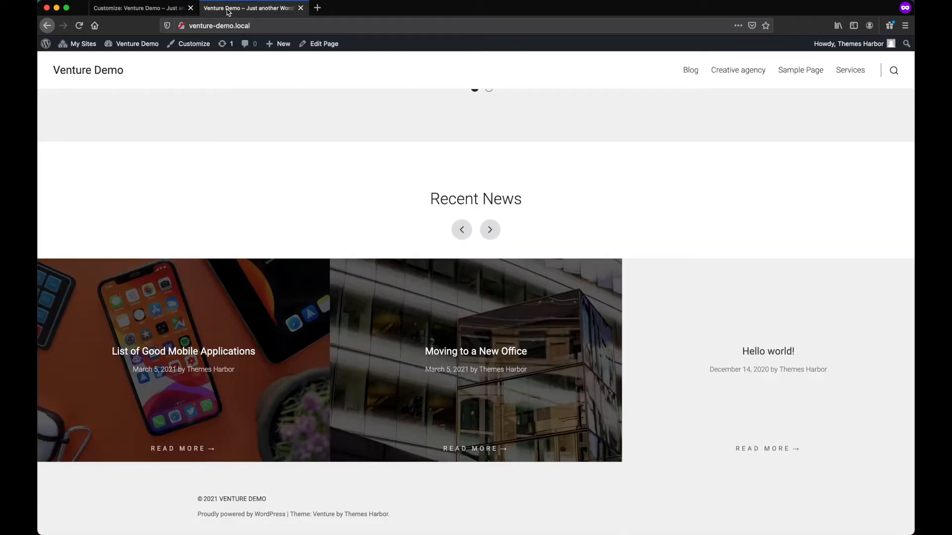
left_click(78, 26)
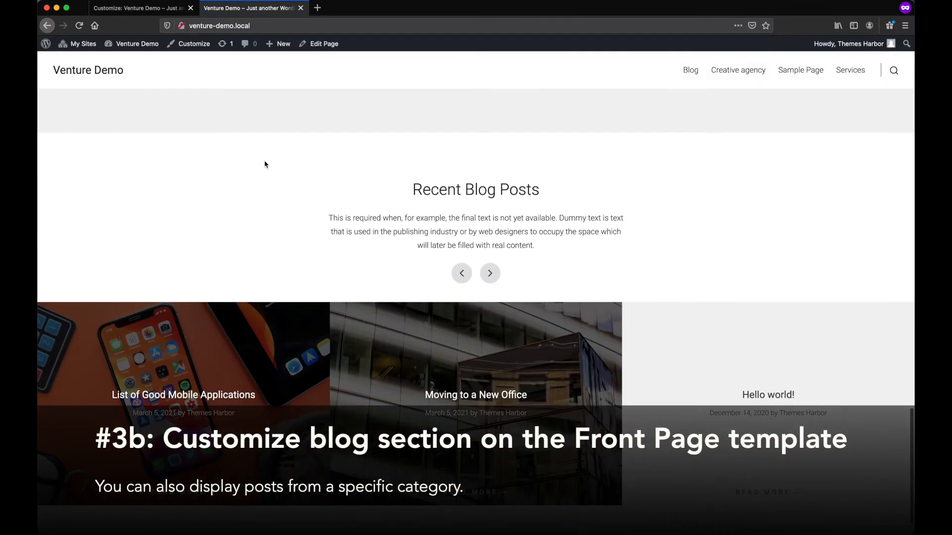
- Filter the front page blog section by the Workshop category and publish the change
left_click(130, 9)
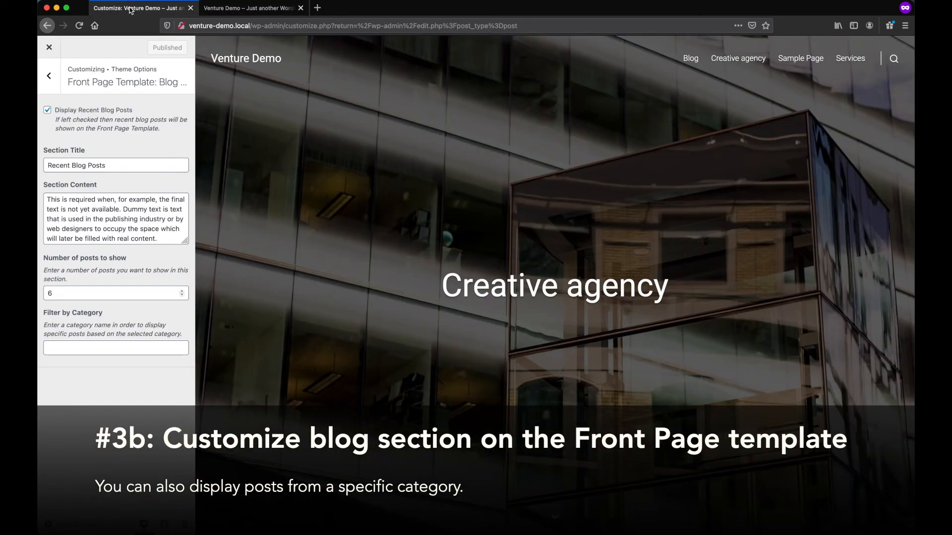
left_click(84, 344)
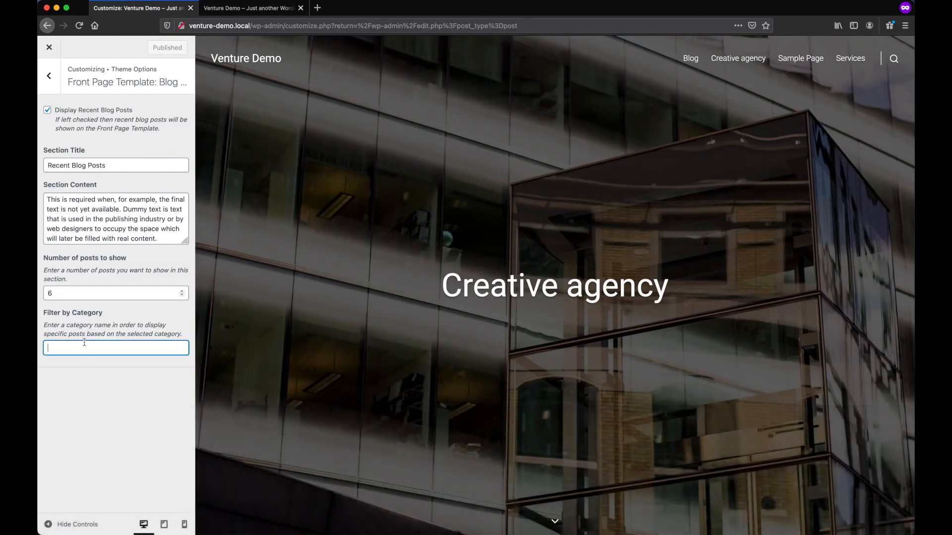
type("Work")
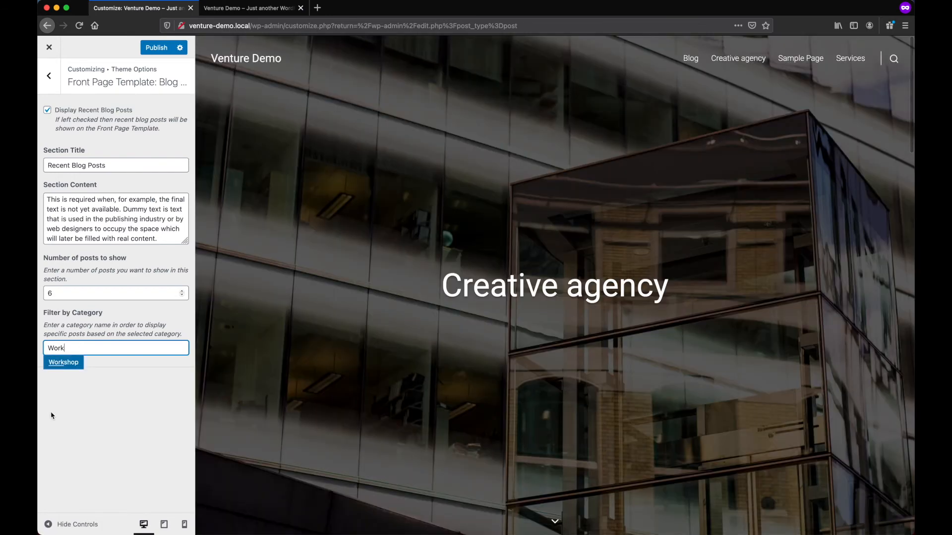
left_click(77, 362)
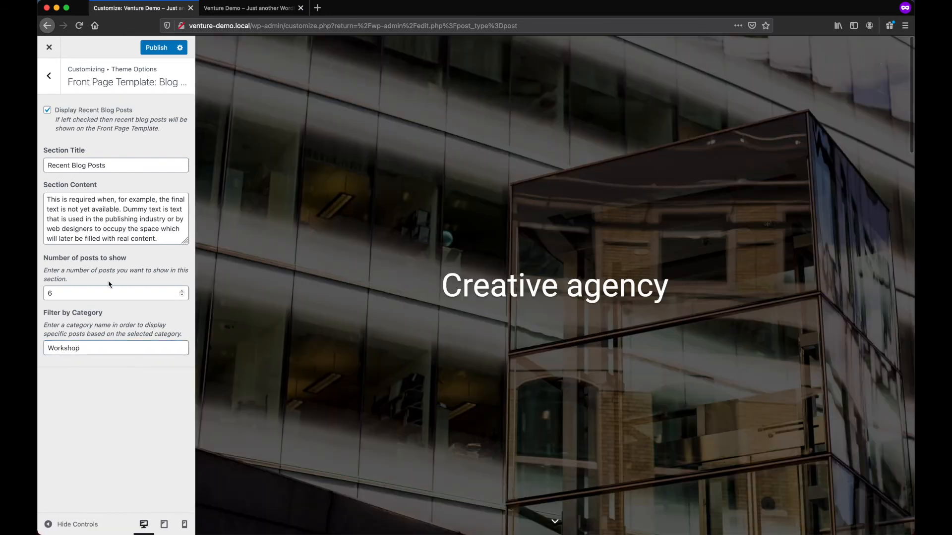
left_click(157, 48)
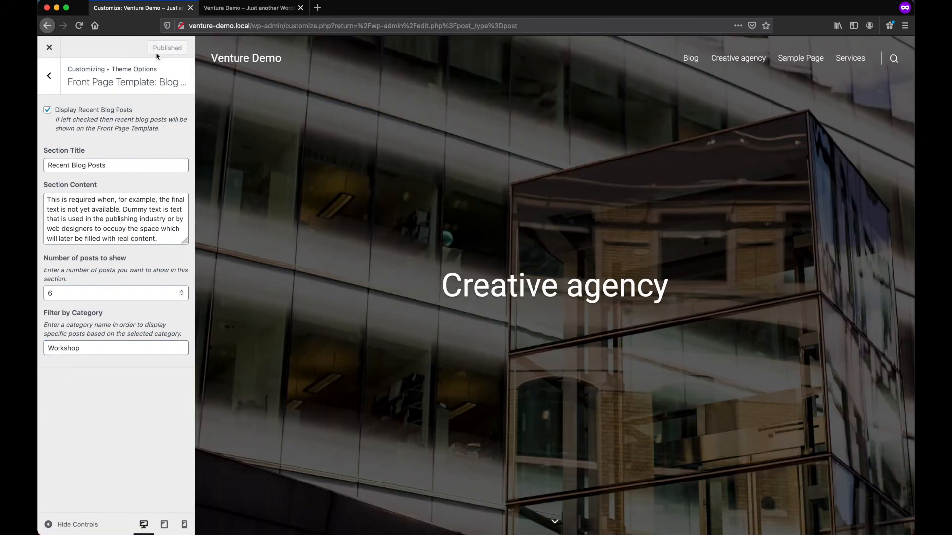
- Reload the front page to check the filtered blog section, and review the published posts on the Blog page
left_click(221, 13)
left_click(84, 27)
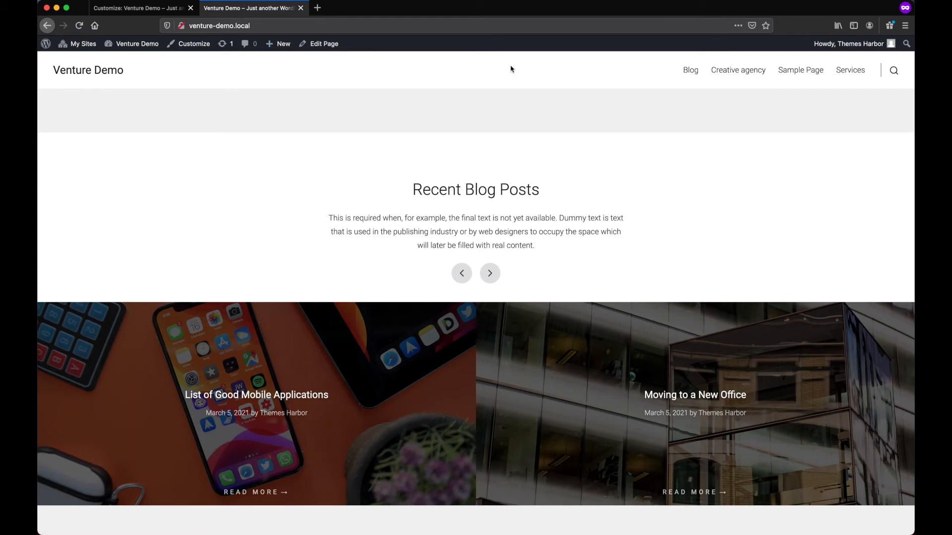
left_click(689, 72)
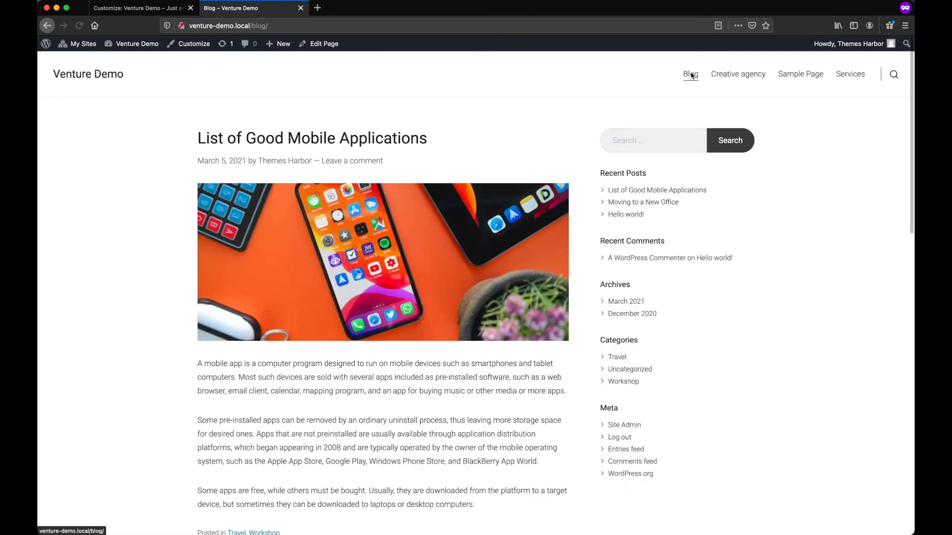
scroll(508, 269, "down", 15)
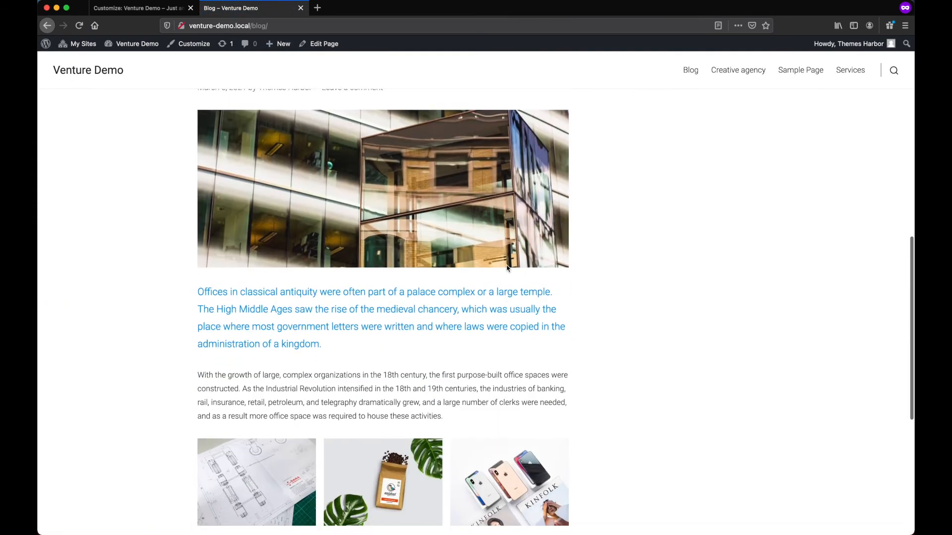
- Examine how much of each post's content is displayed on the Blog page
scroll(507, 265, "down", 3)
scroll(507, 268, "up", 7)
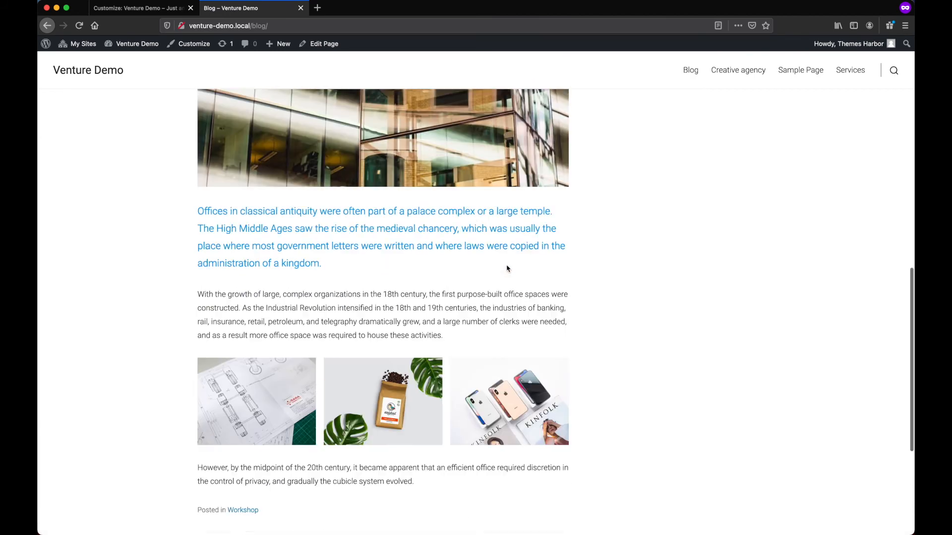
scroll(507, 268, "up", 3)
scroll(507, 265, "up", 5)
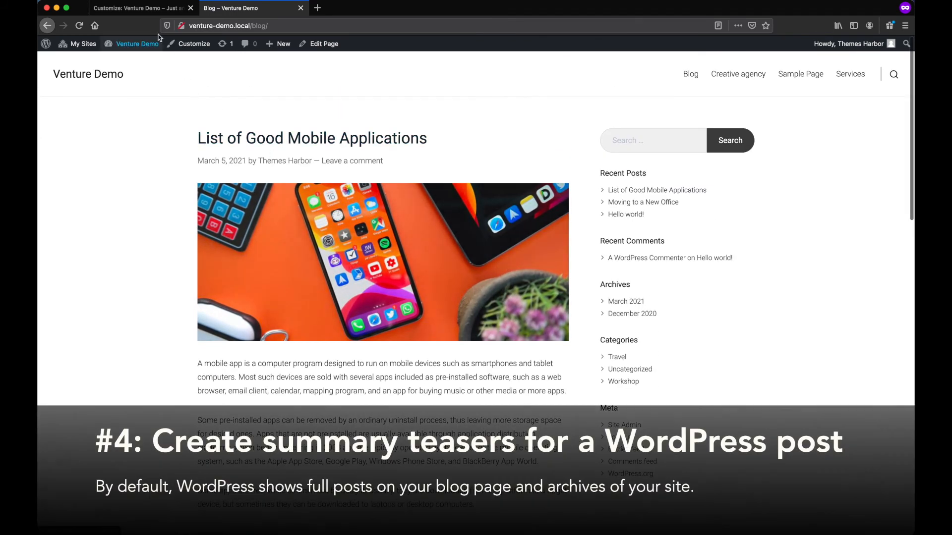
- Close the Customizer and open the List of Good Mobile Applications post for editing
left_click(145, 12)
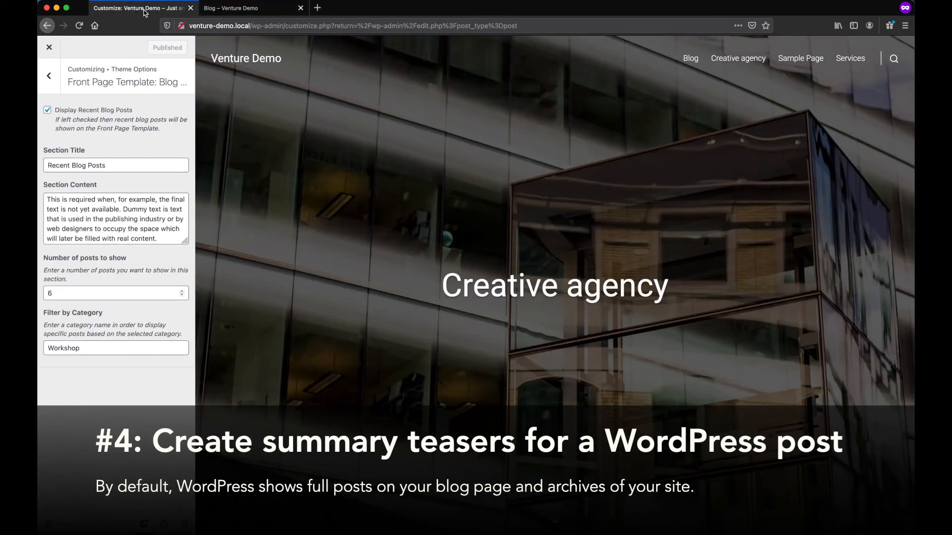
left_click(50, 48)
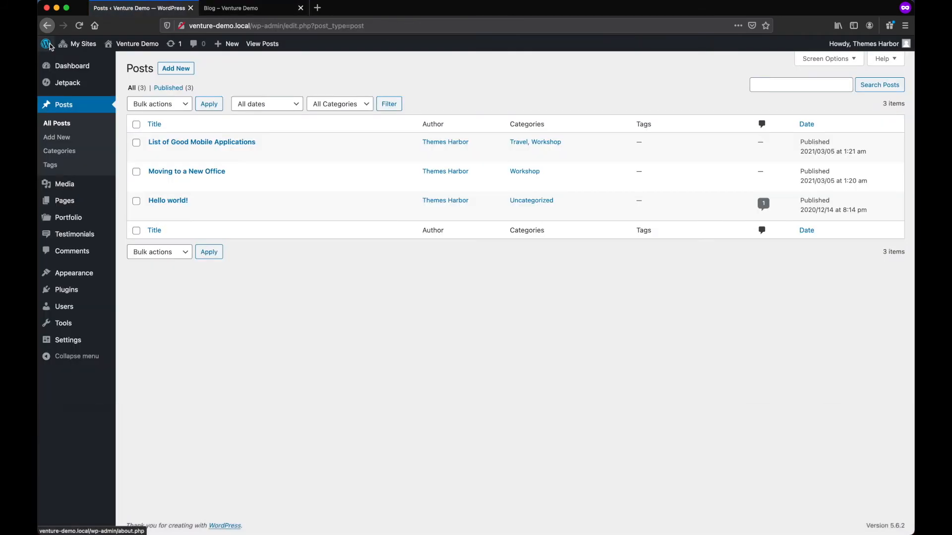
left_click(154, 155)
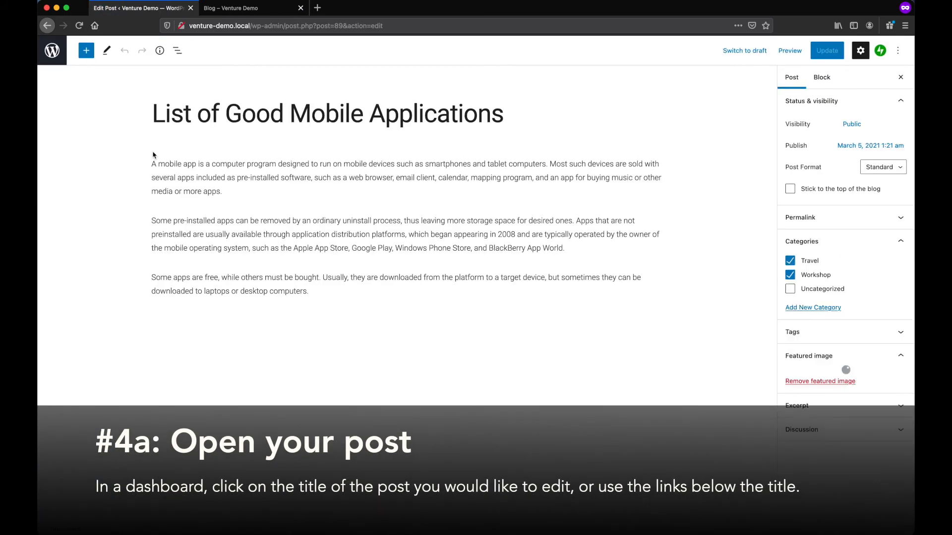
- Insert a More block with the custom text READ THE STORY after the post's first paragraph and update the post
left_click(236, 190)
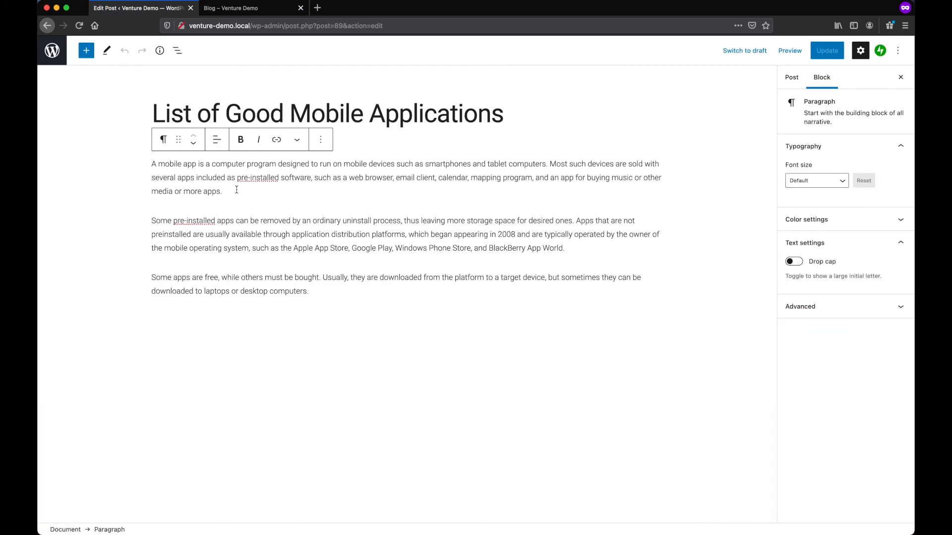
key("Return")
type("/")
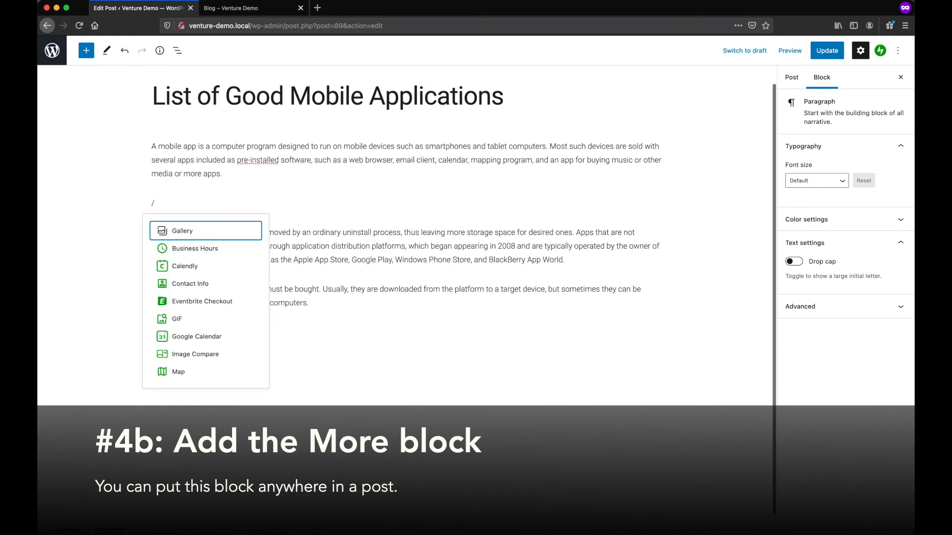
type("more")
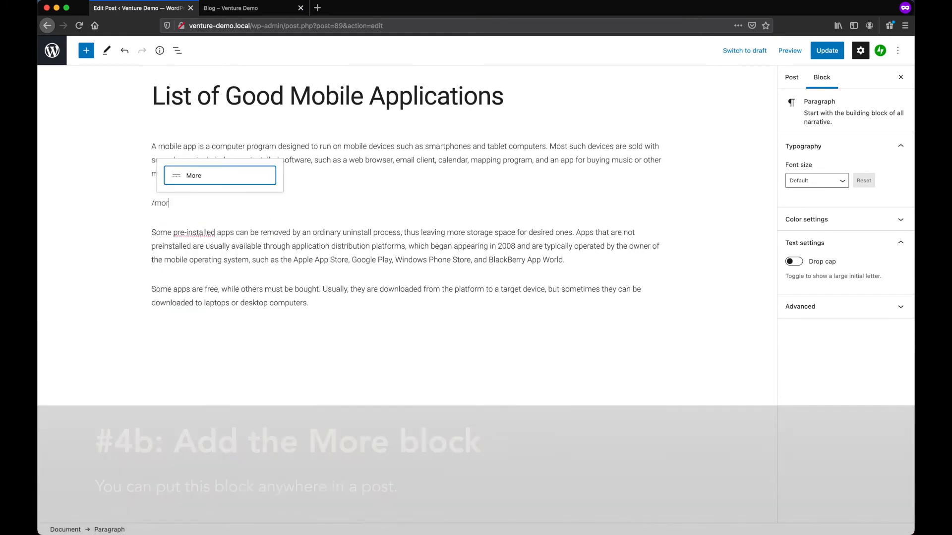
left_click(253, 179)
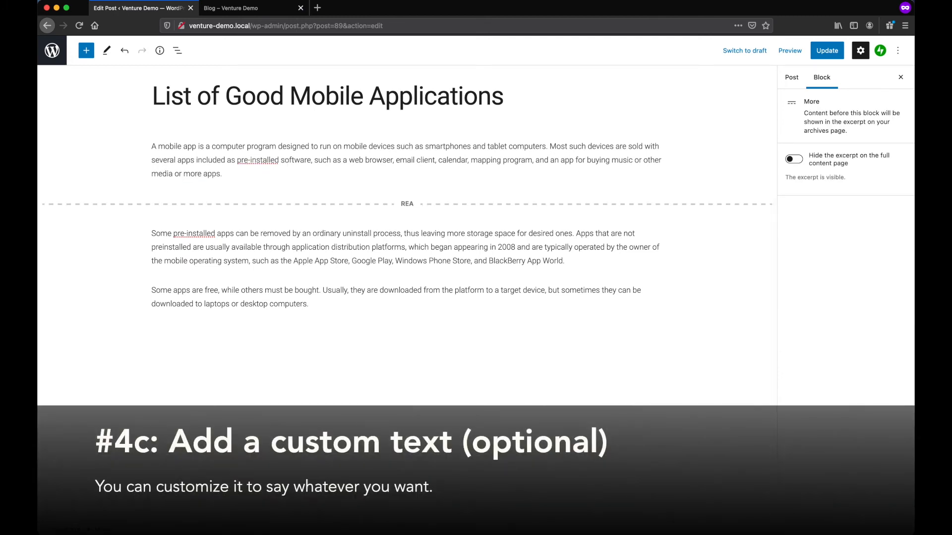
type("READ THE STORY")
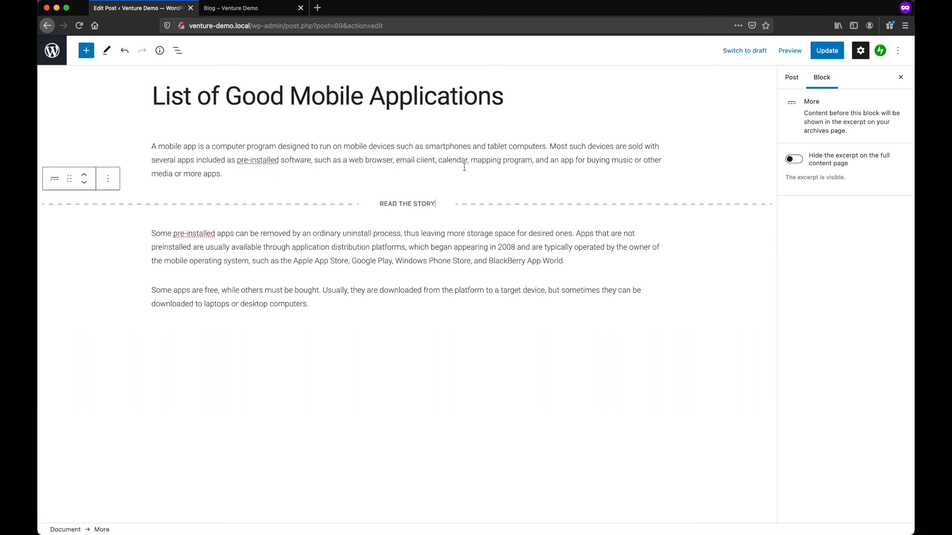
left_click(833, 53)
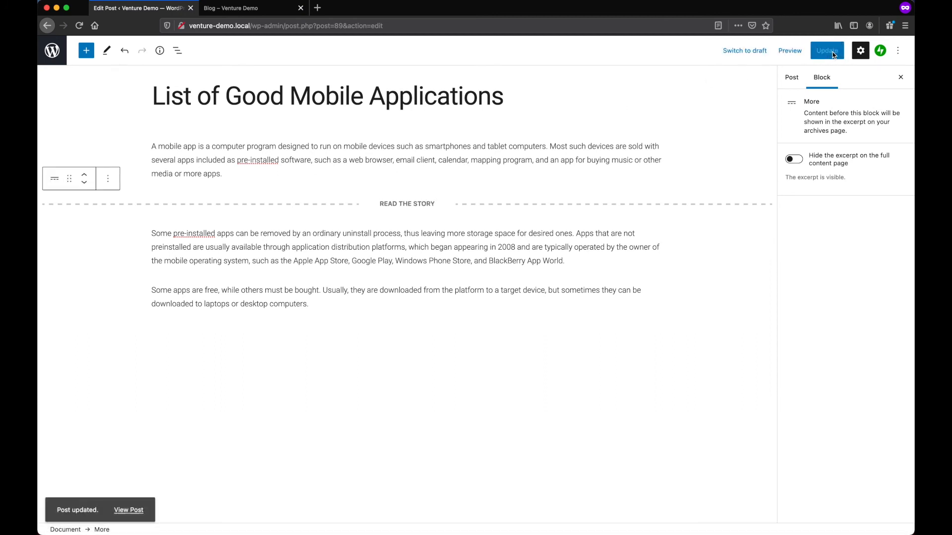
- Insert a More block above the row of three images in the Moving to a New Office post and update it
left_click(52, 50)
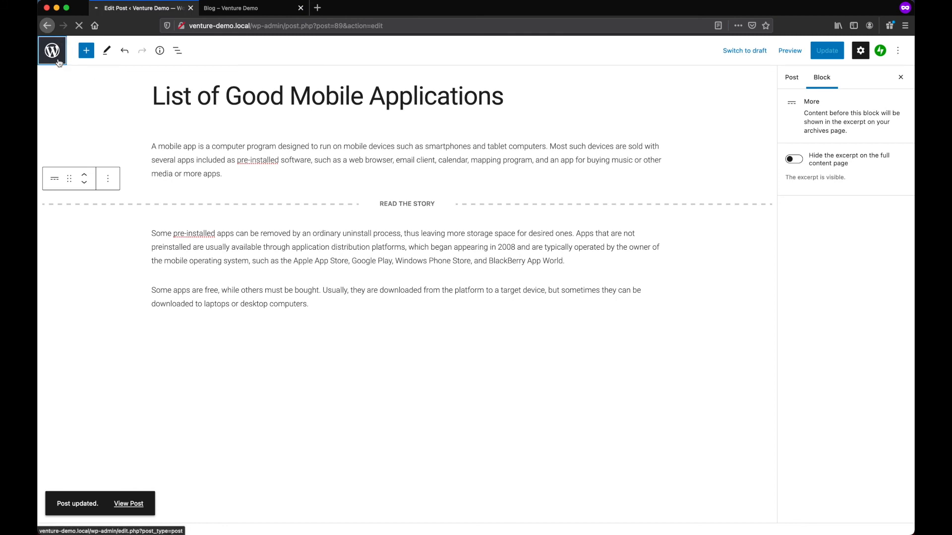
left_click(151, 182)
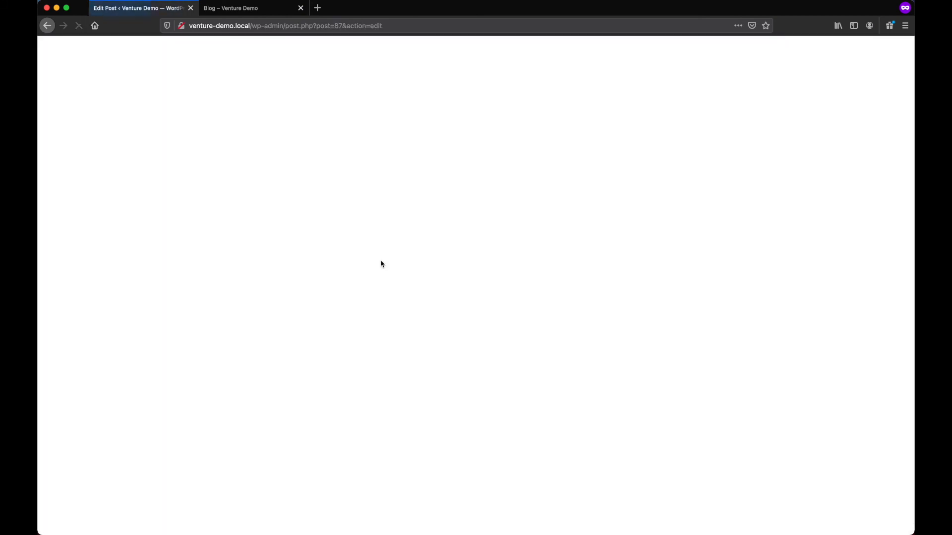
left_click(514, 257)
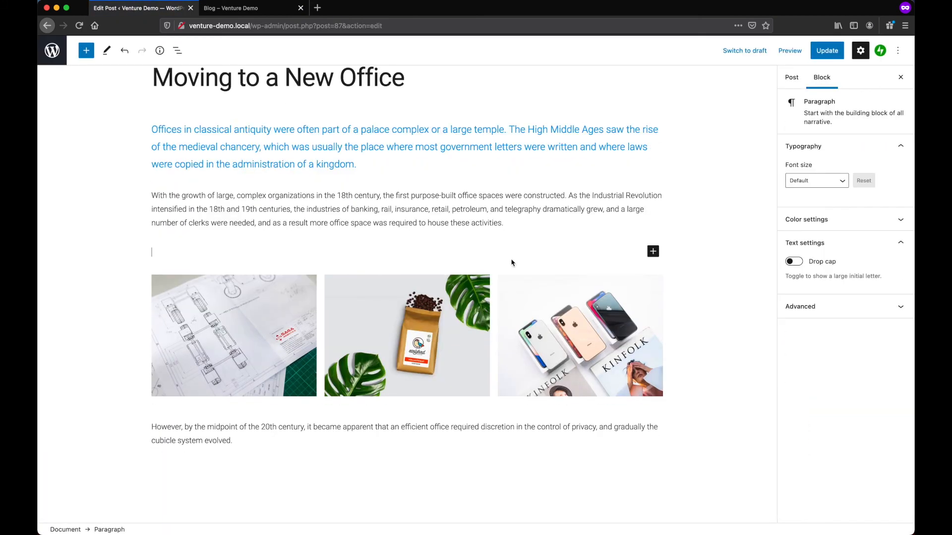
left_click(653, 251)
type("more")
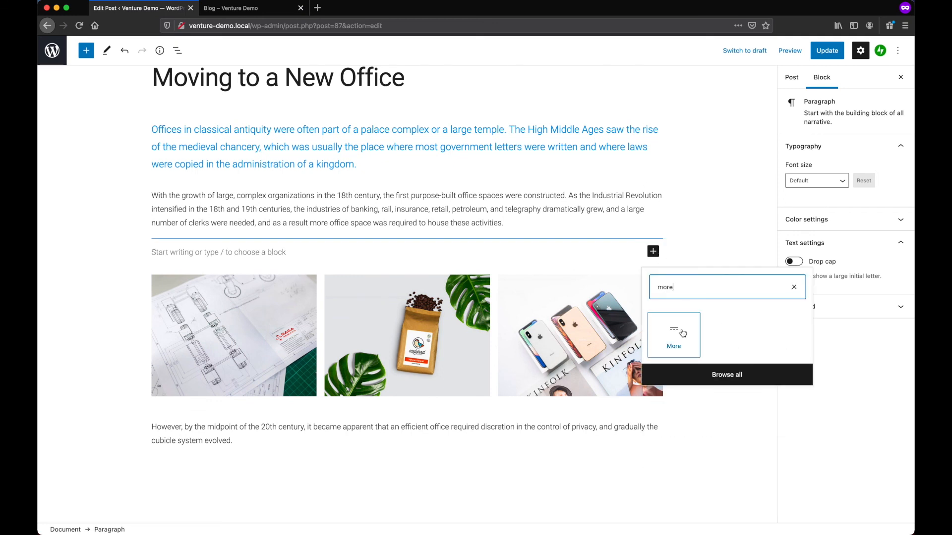
left_click(682, 332)
left_click(827, 50)
- Reload the Blog page and check the summary teasers of the two edited posts
left_click(237, 11)
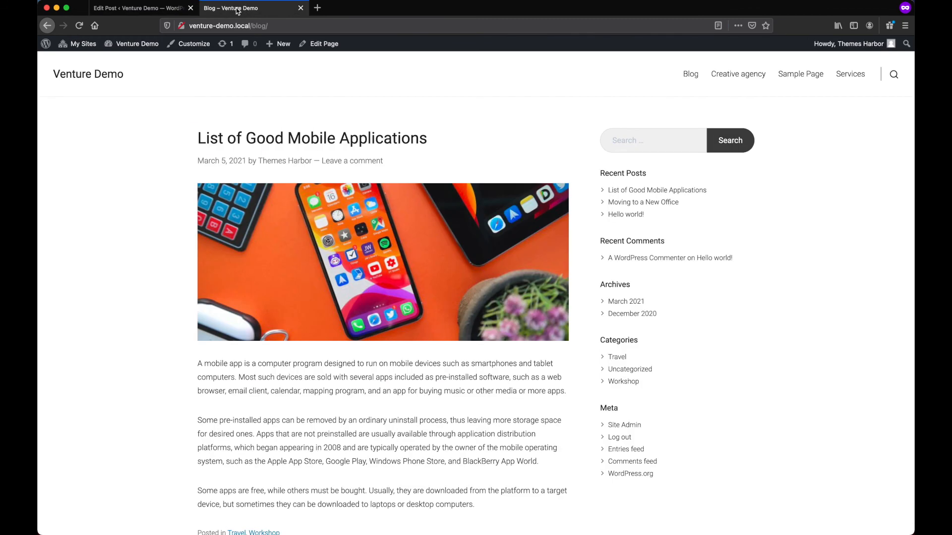
left_click(79, 26)
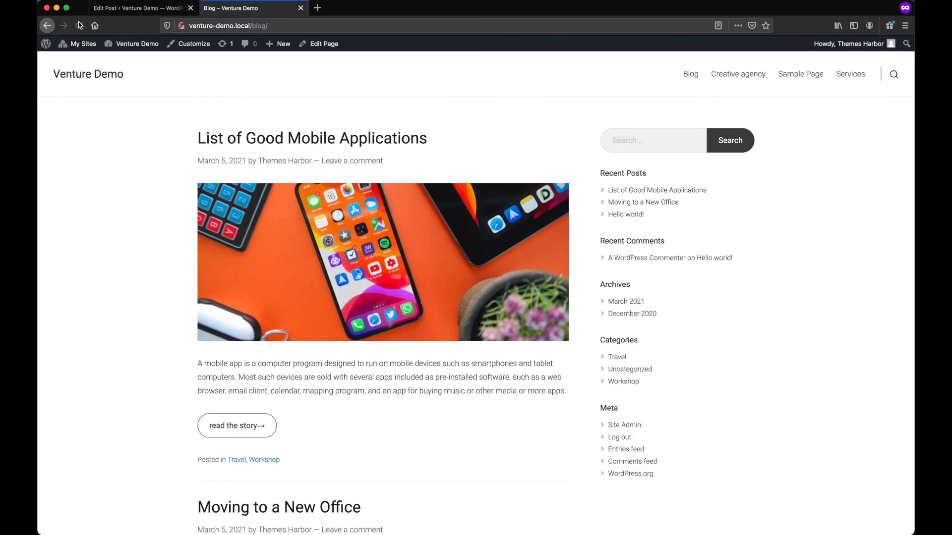
scroll(435, 345, "down", 3)
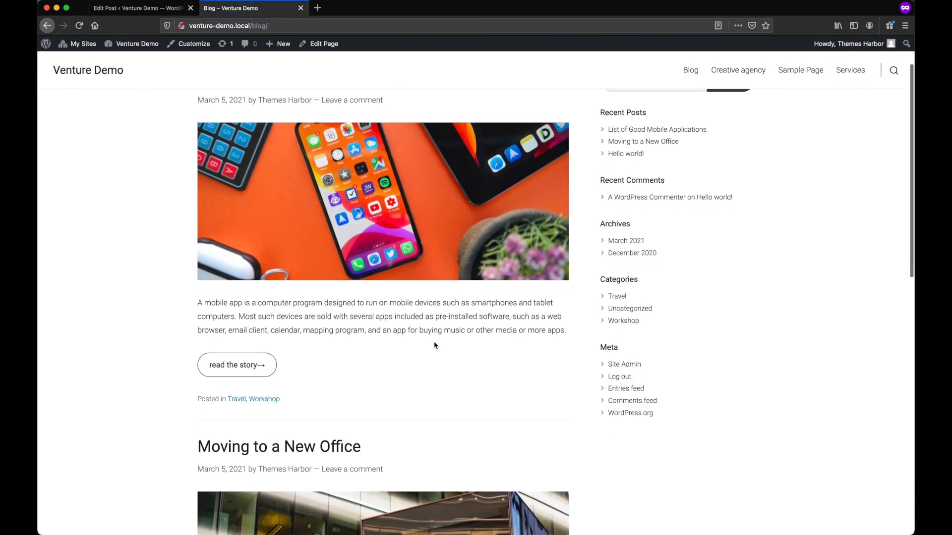
scroll(485, 387, "down", 10)
scroll(484, 387, "down", 3)
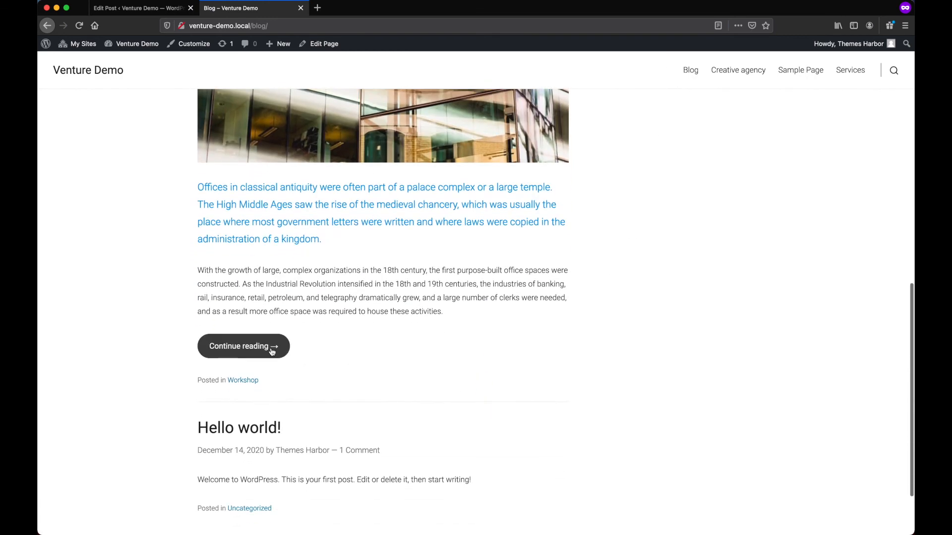